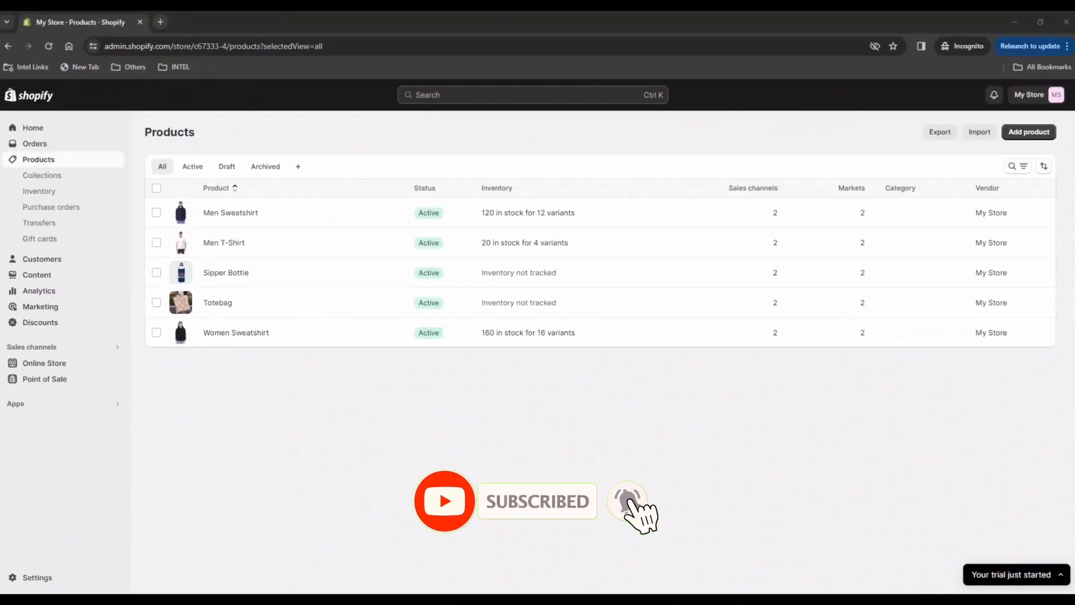
Create and save a manual product collection titled "Sweatshirt"
left_click(60, 179)
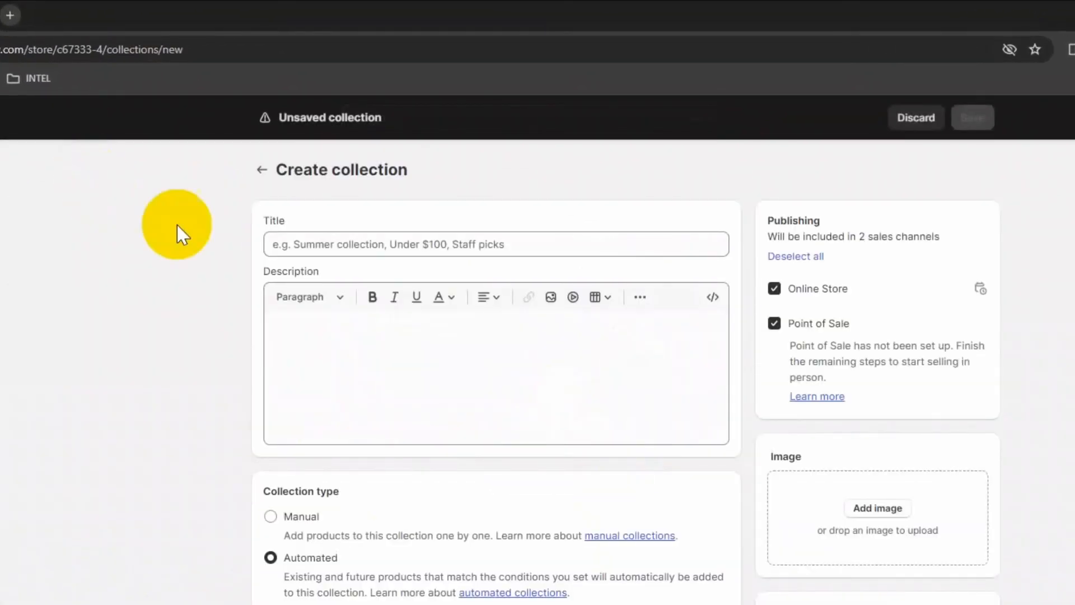
left_click(270, 516)
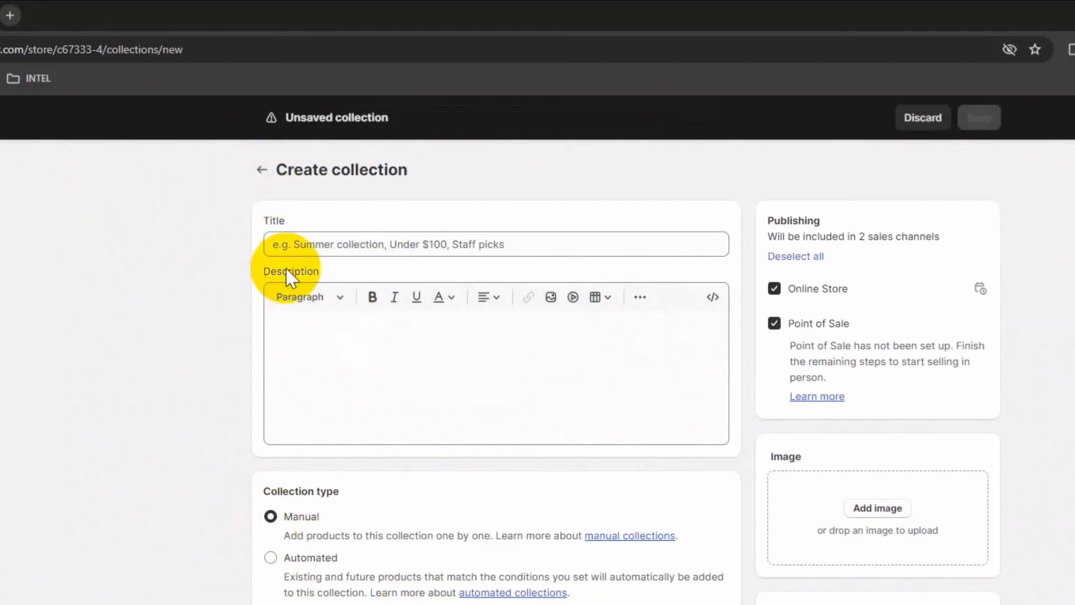
left_click(279, 244)
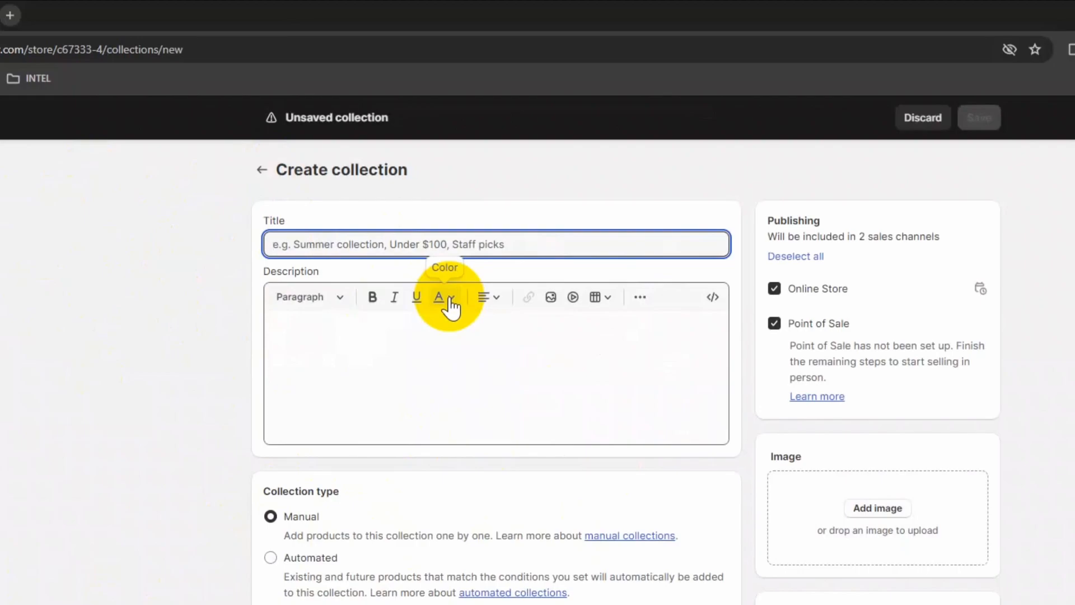
type("Sweatshirt")
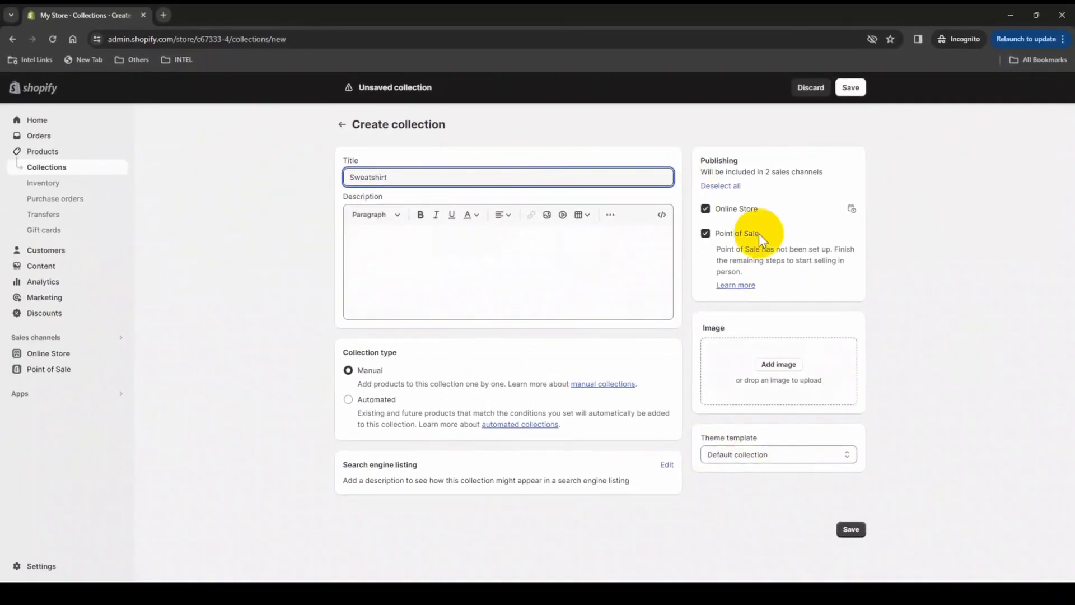
left_click(850, 88)
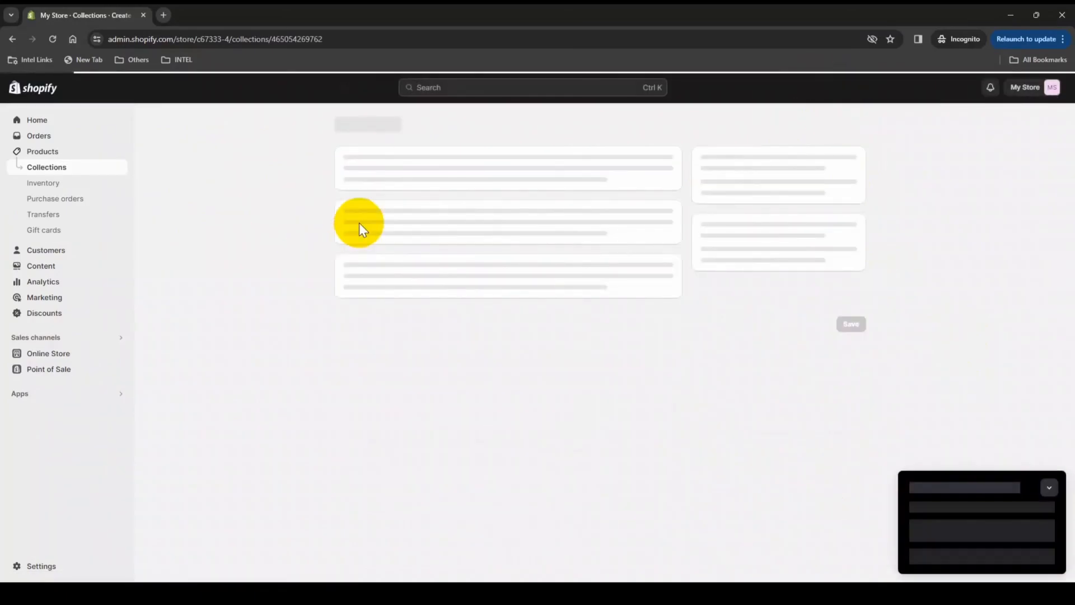
Create and save another manual collection titled "T-Shirt"
left_click(35, 171)
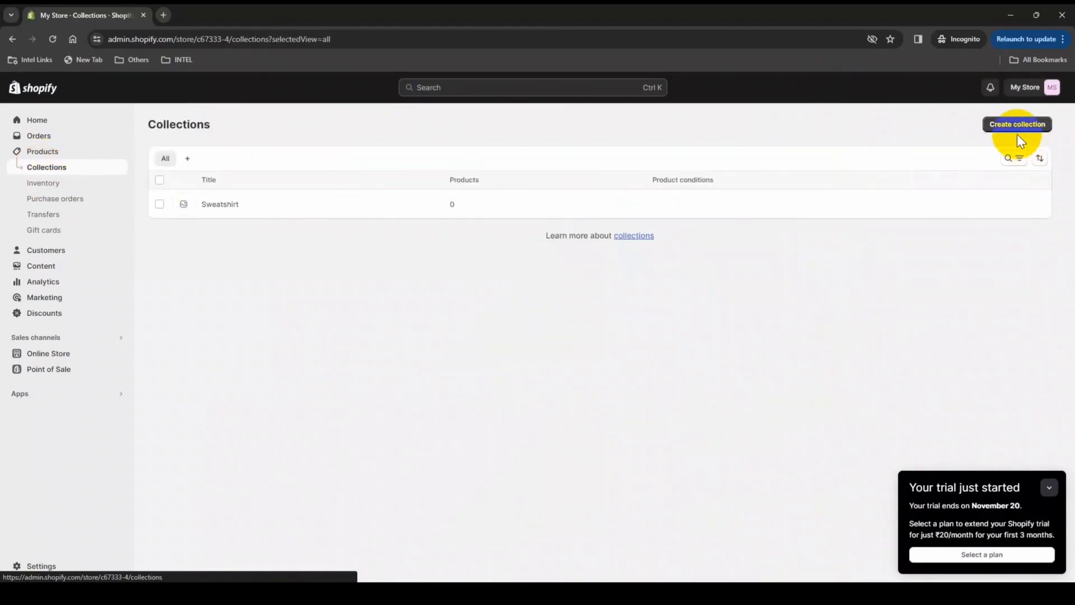
left_click(1018, 128)
left_click(413, 177)
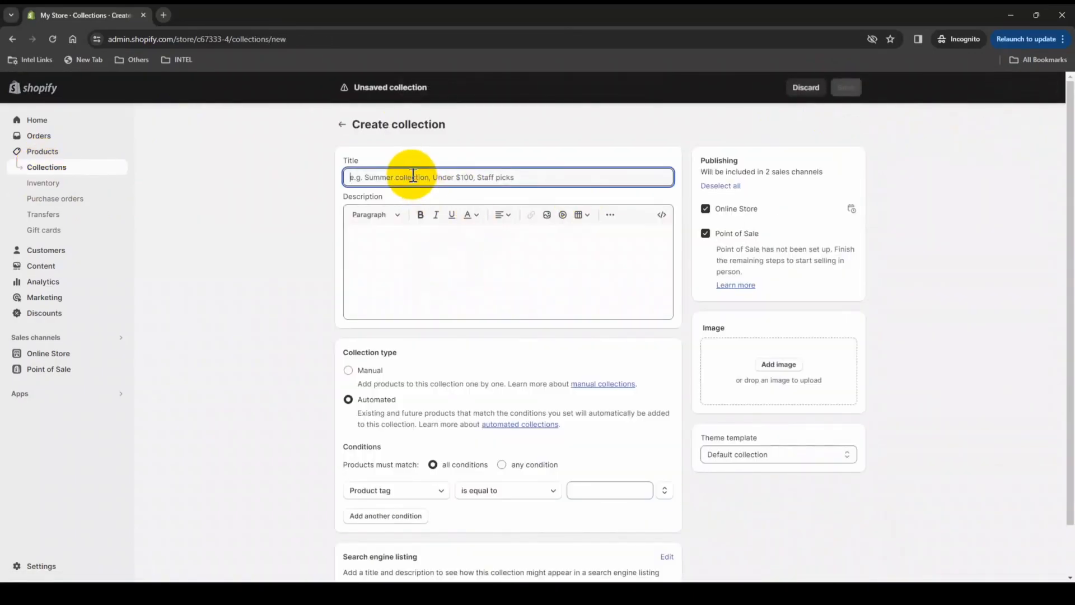
type("T-Shirt")
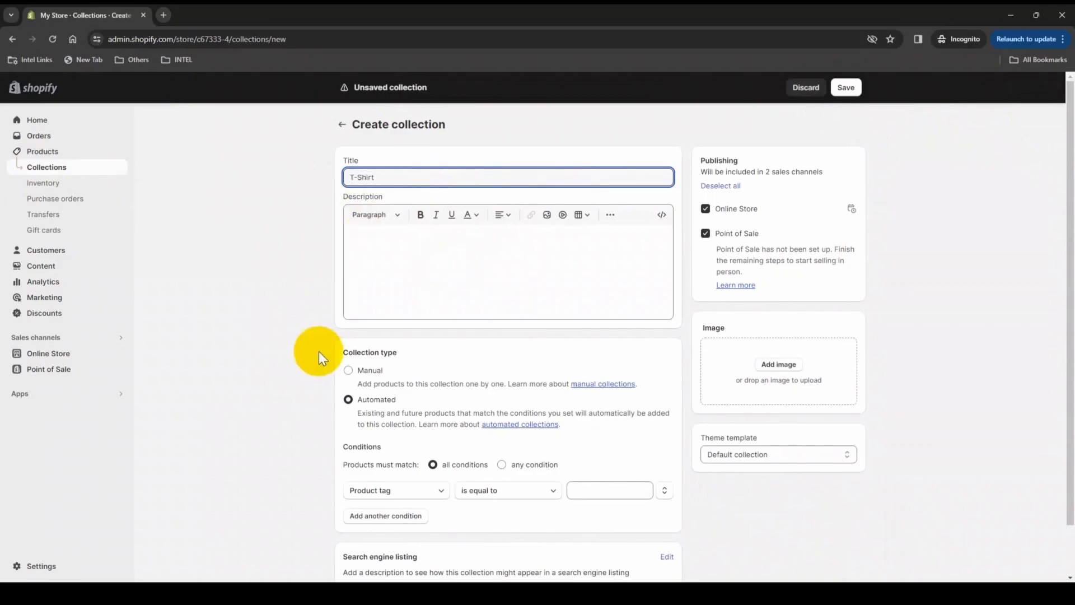
left_click(348, 370)
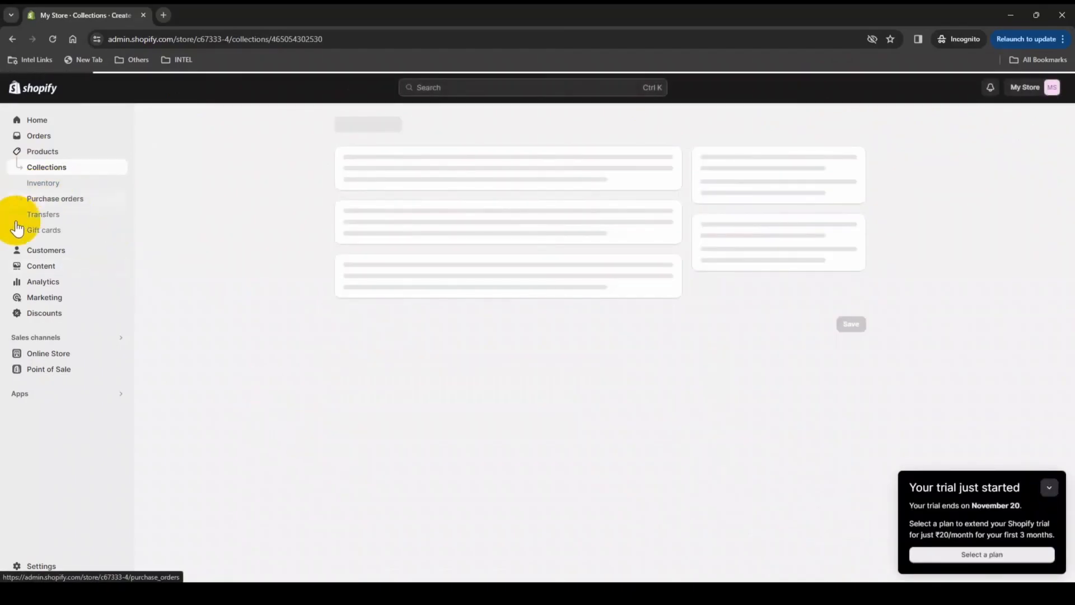
Create a new collection titled "Sipper", set its type to Manual, and save it
left_click(43, 168)
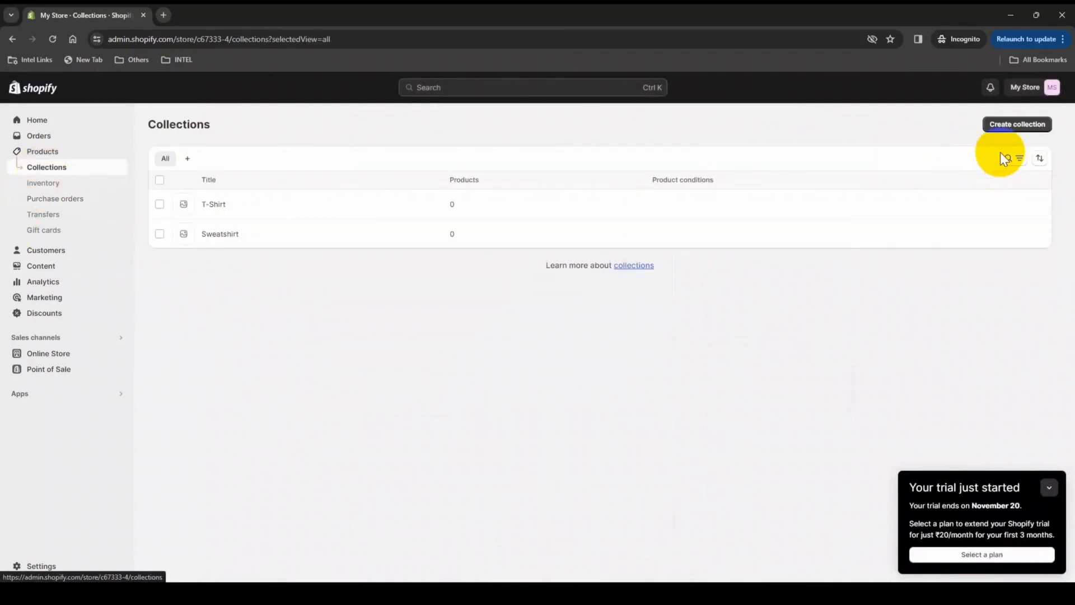
left_click(1014, 125)
left_click(485, 178)
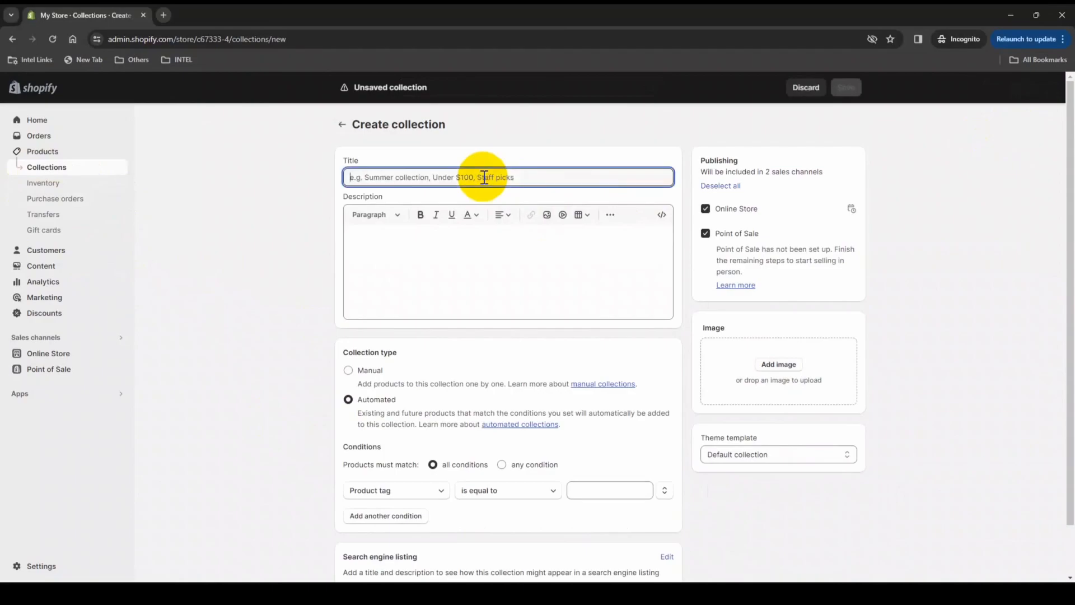
type("Sl")
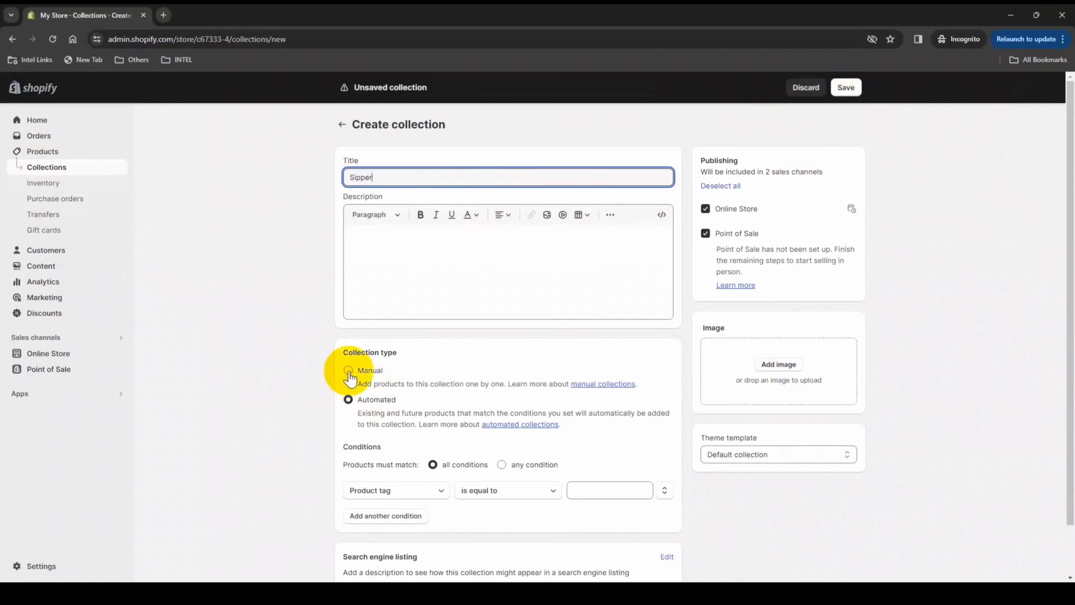
left_click(348, 370)
left_click(851, 90)
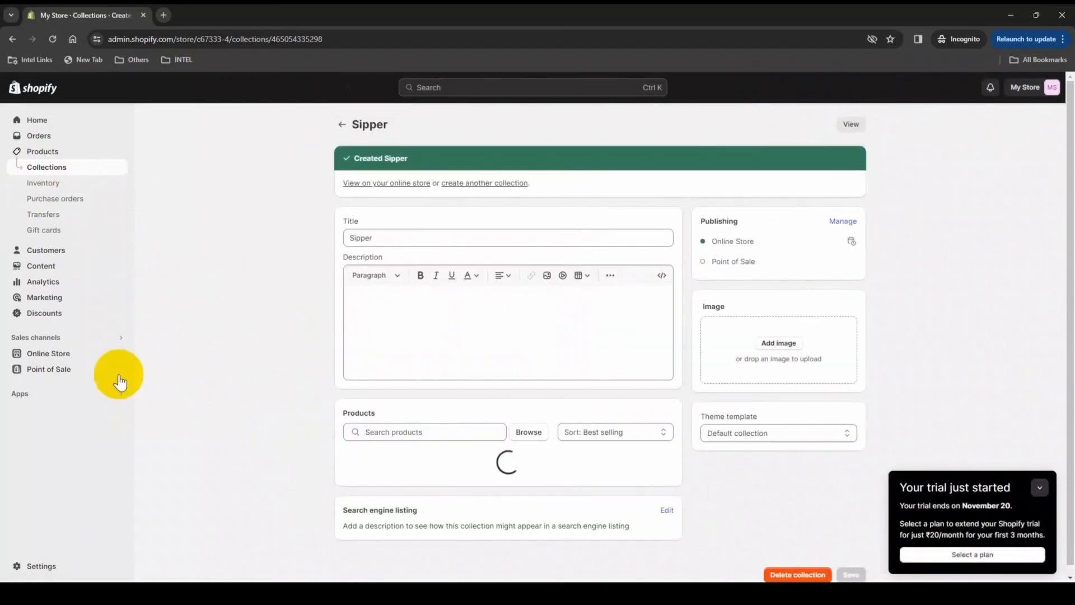
Create a new collection titled "Totebag", set its type to Manual, and save it
left_click(52, 169)
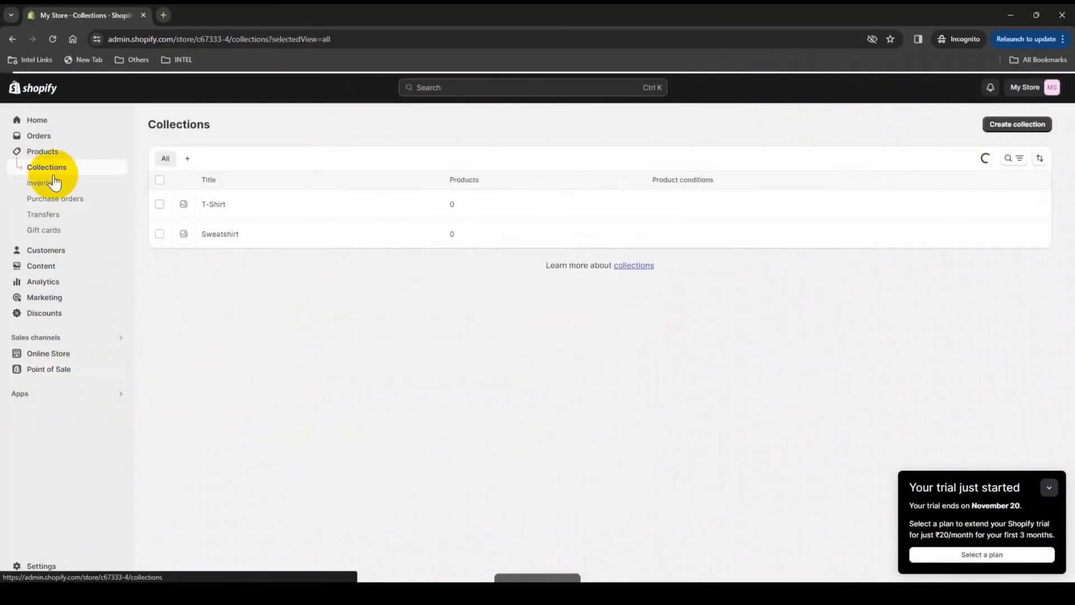
left_click(987, 124)
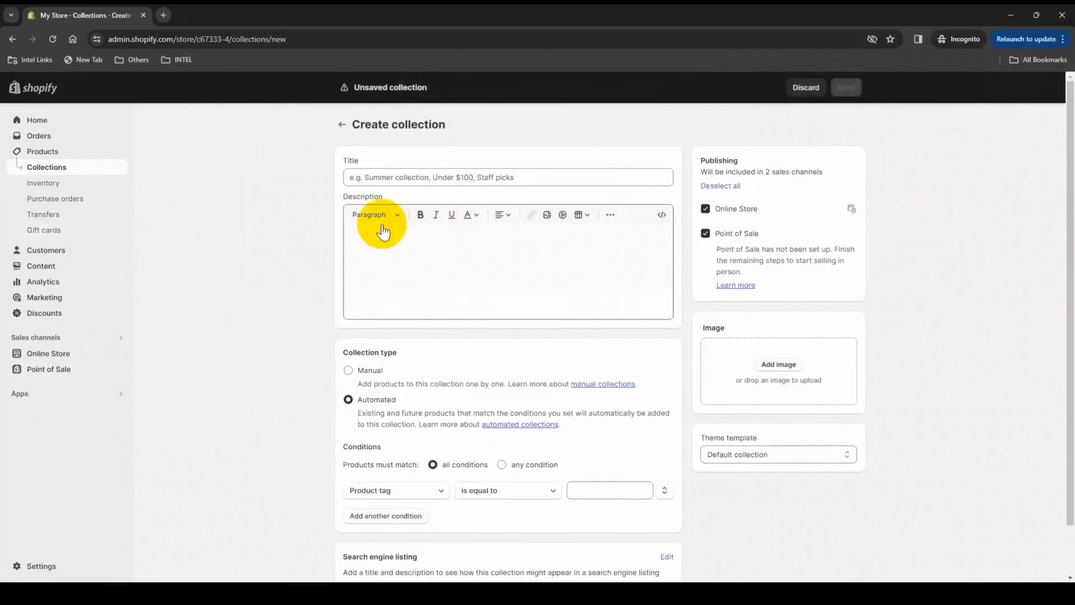
left_click(428, 178)
left_click(428, 178)
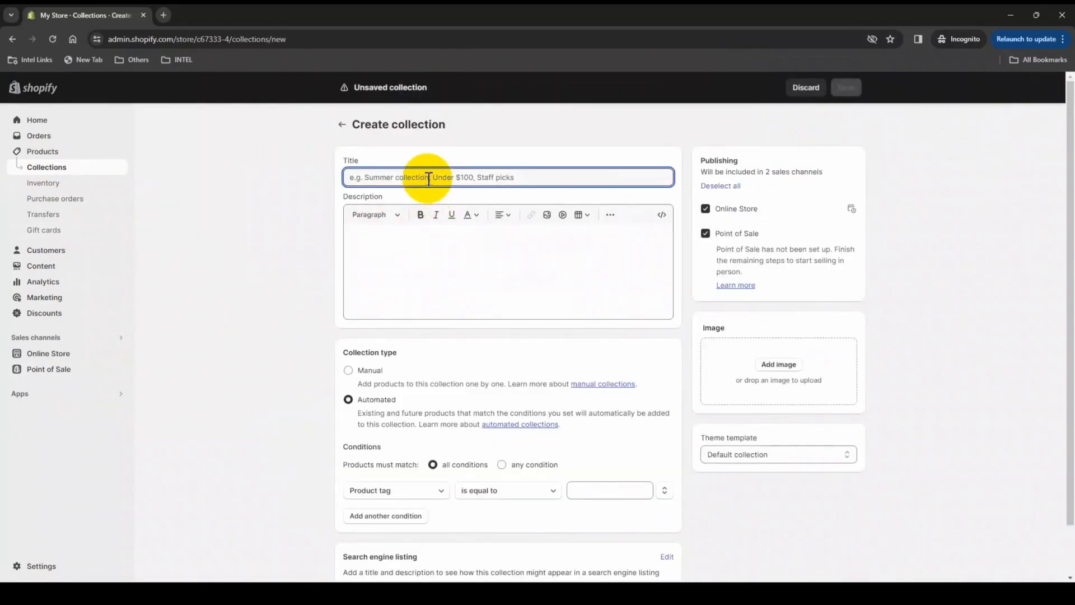
left_click(348, 371)
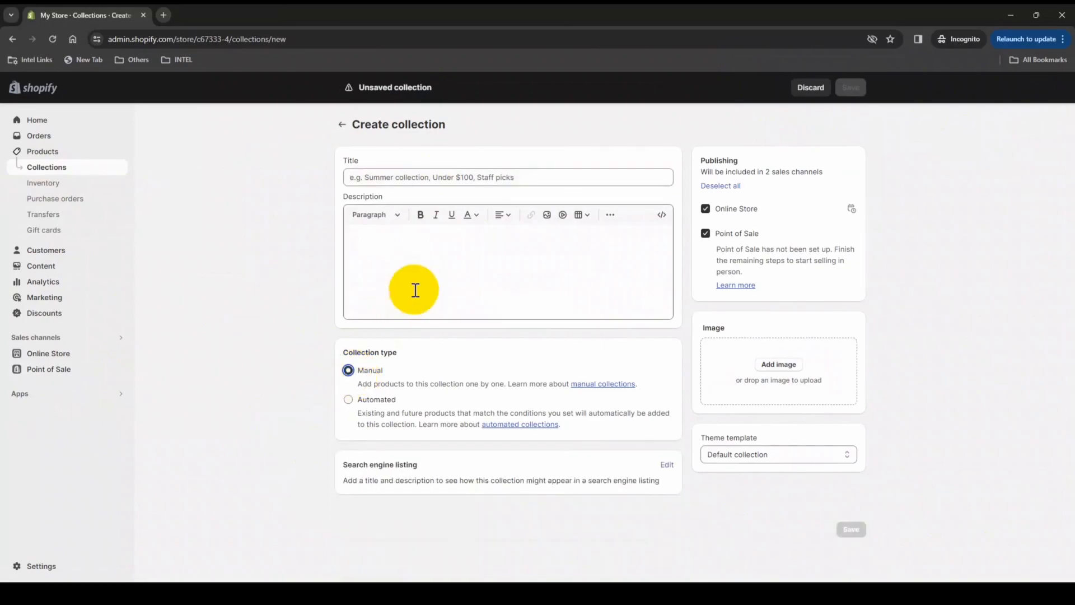
left_click(386, 177)
type("Totebag")
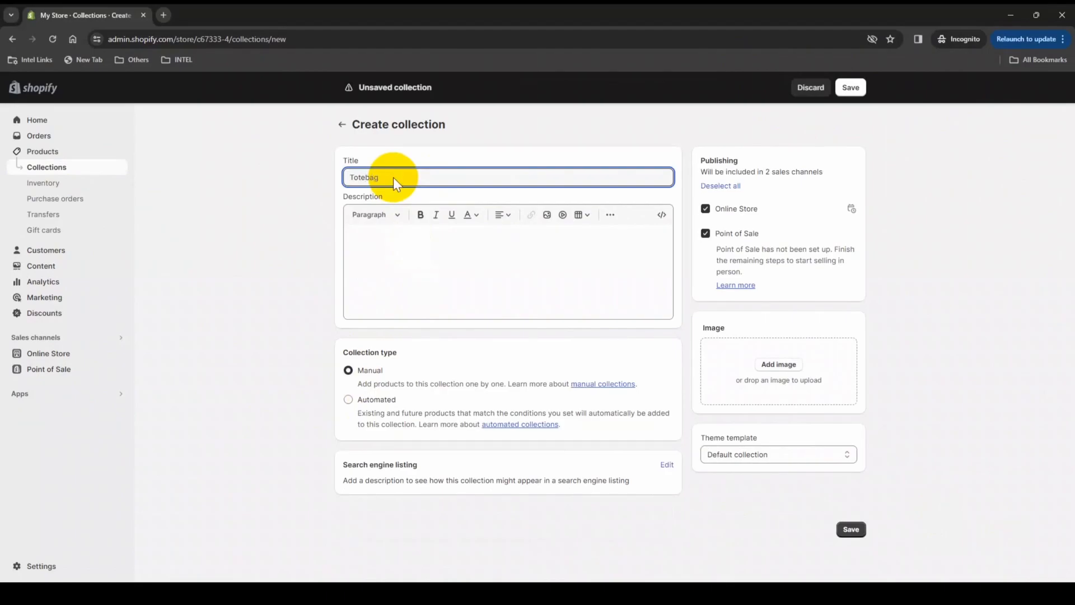
left_click(851, 529)
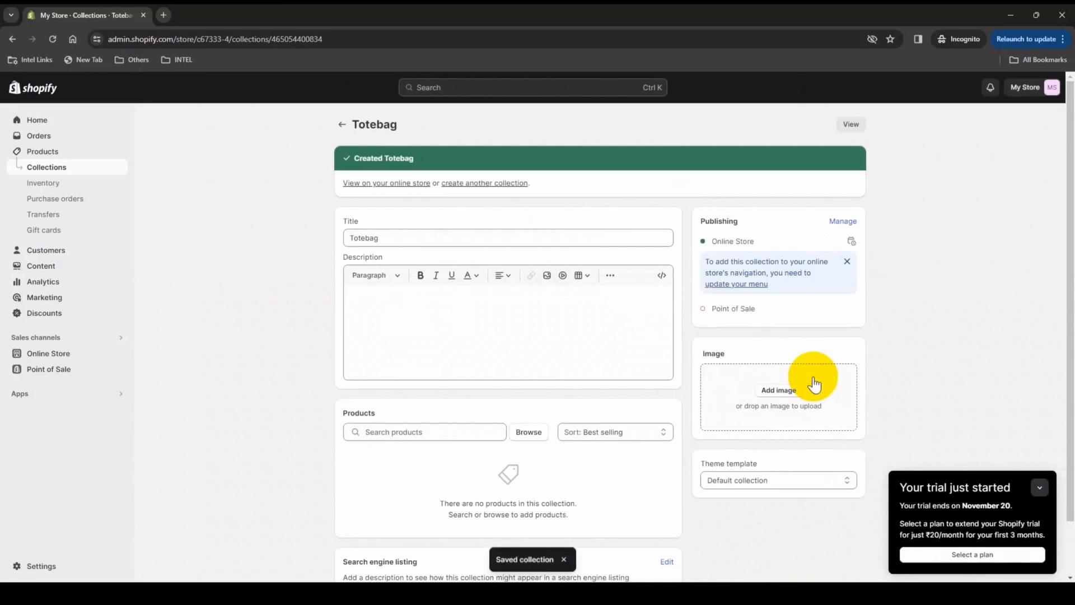
Create a new collection titled "ABC" with the Manual collection type and save it
left_click(45, 167)
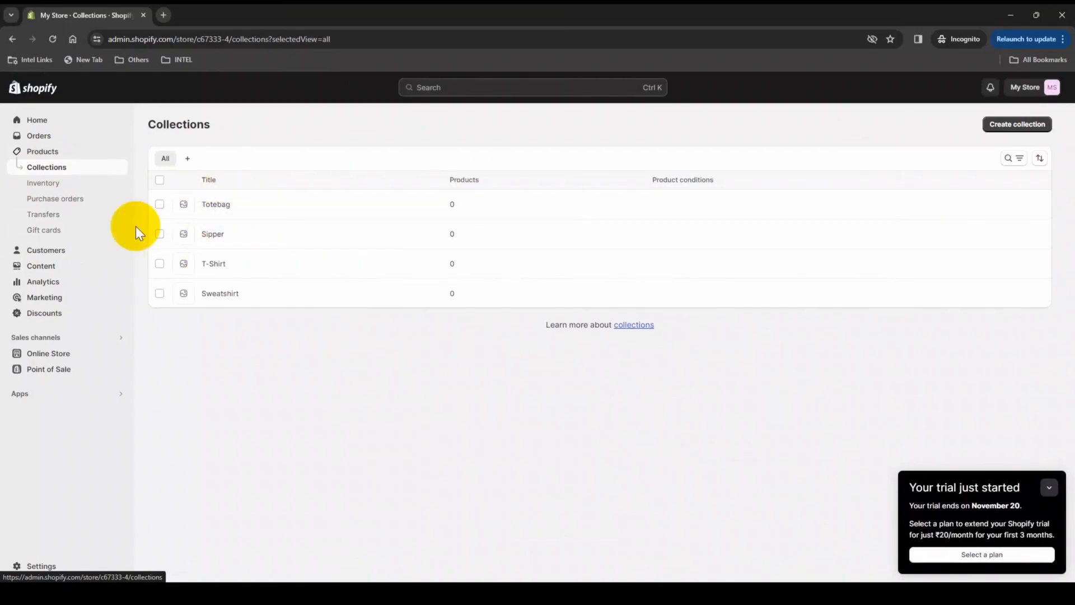
left_click(1031, 129)
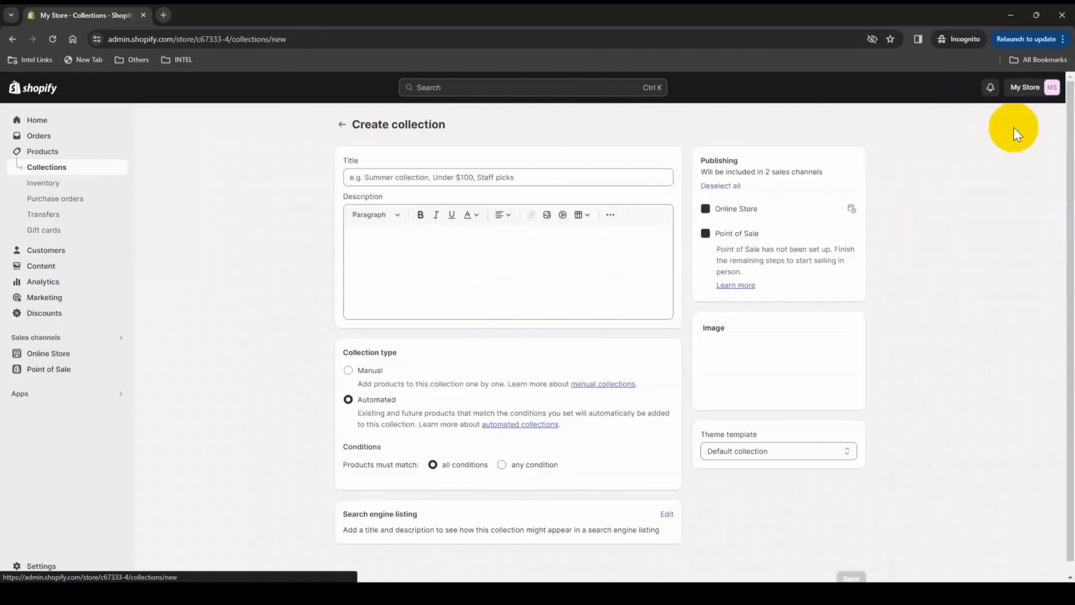
left_click(407, 177)
type("ABC")
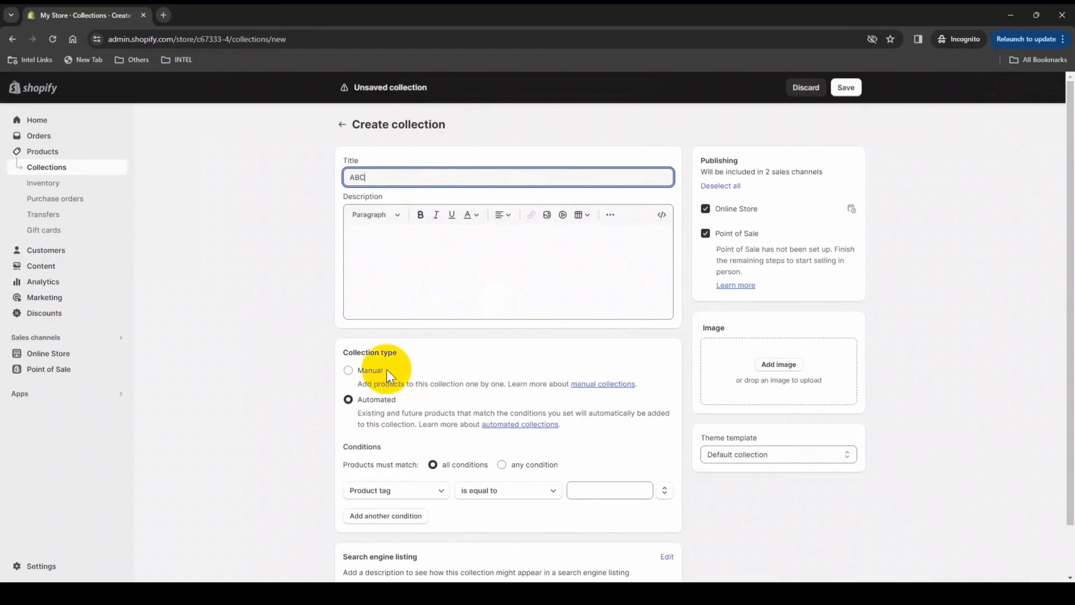
left_click(339, 374)
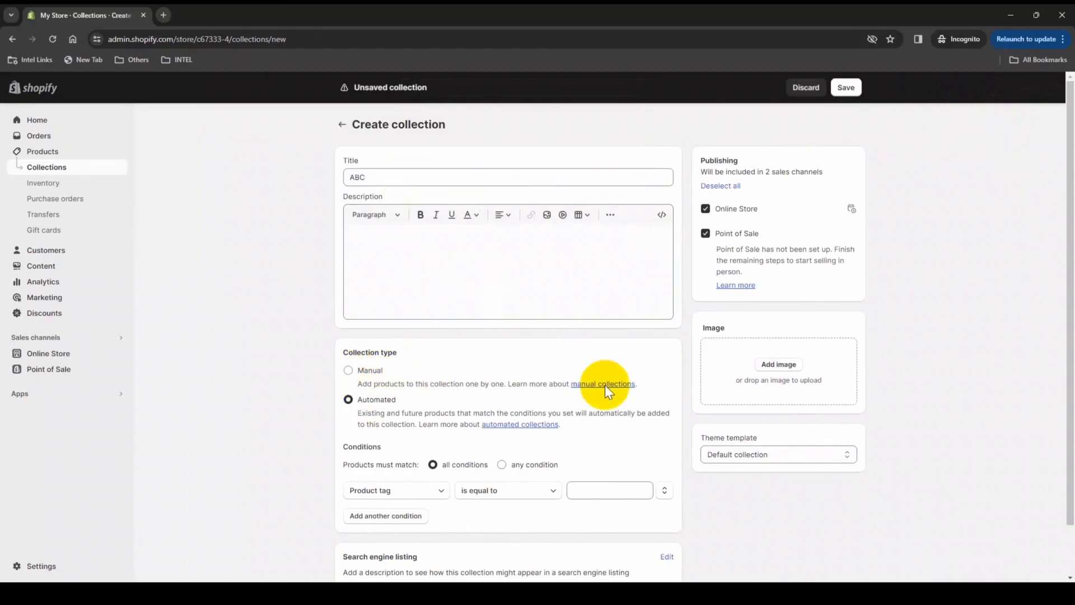
left_click(348, 370)
left_click(845, 87)
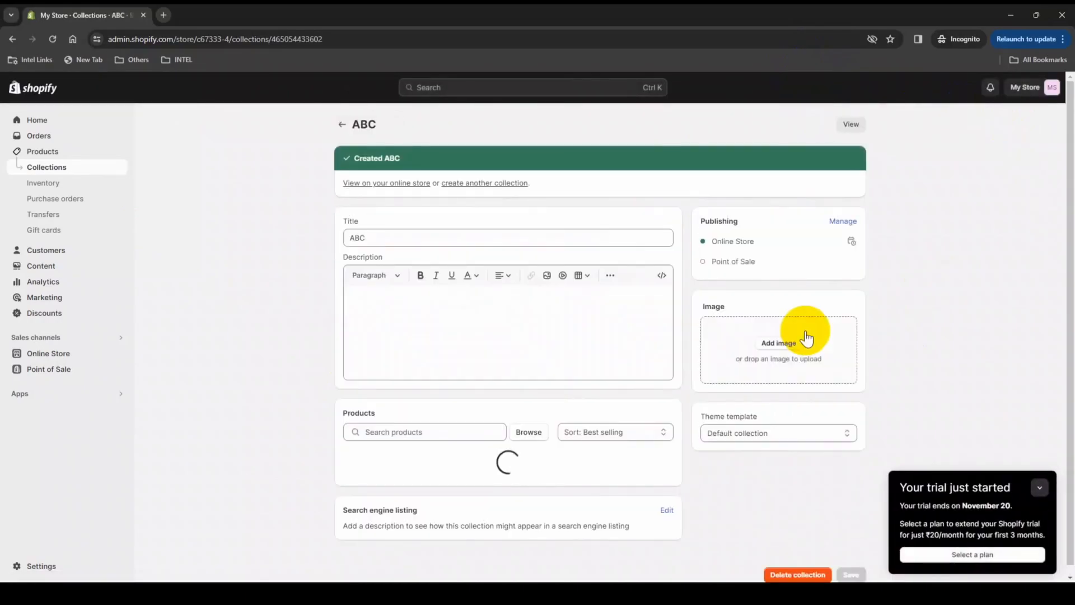
Delete the "ABC" collection from the store's collections list
left_click(44, 167)
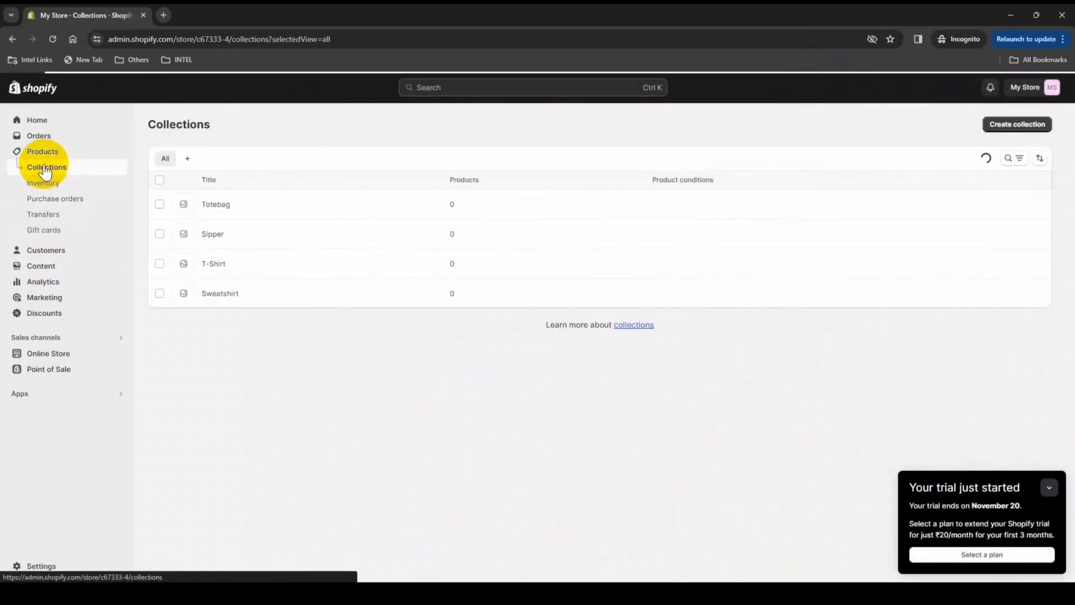
left_click(159, 204)
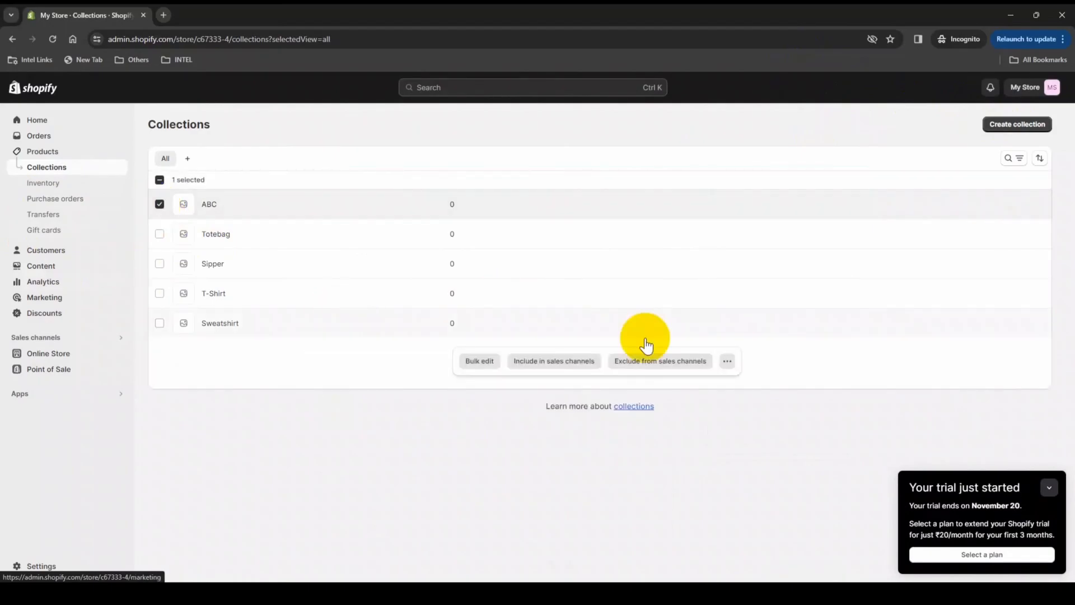
left_click(738, 359)
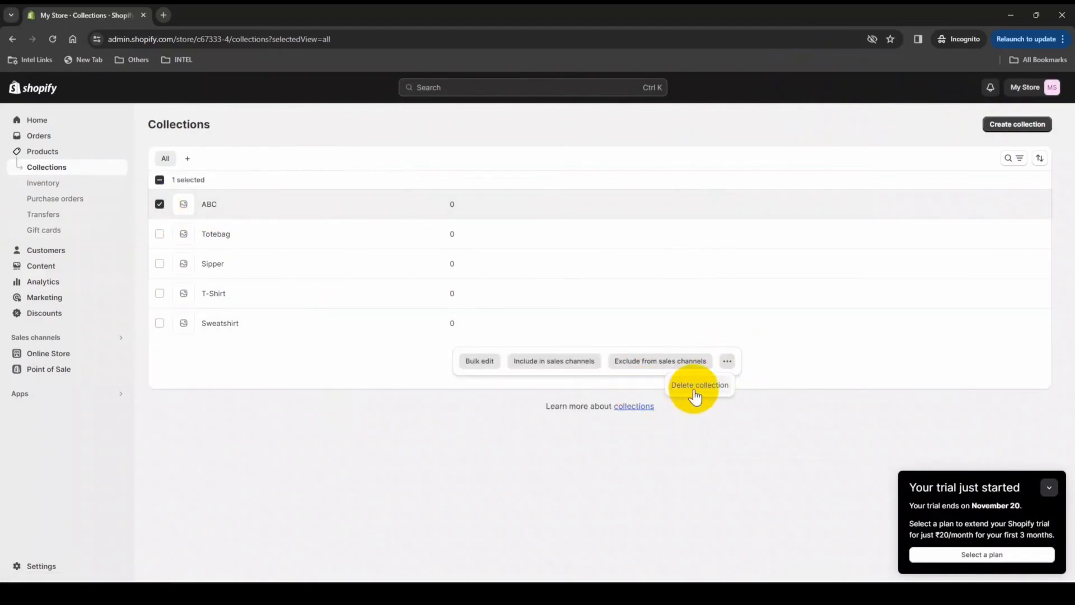
left_click(694, 382)
left_click(684, 356)
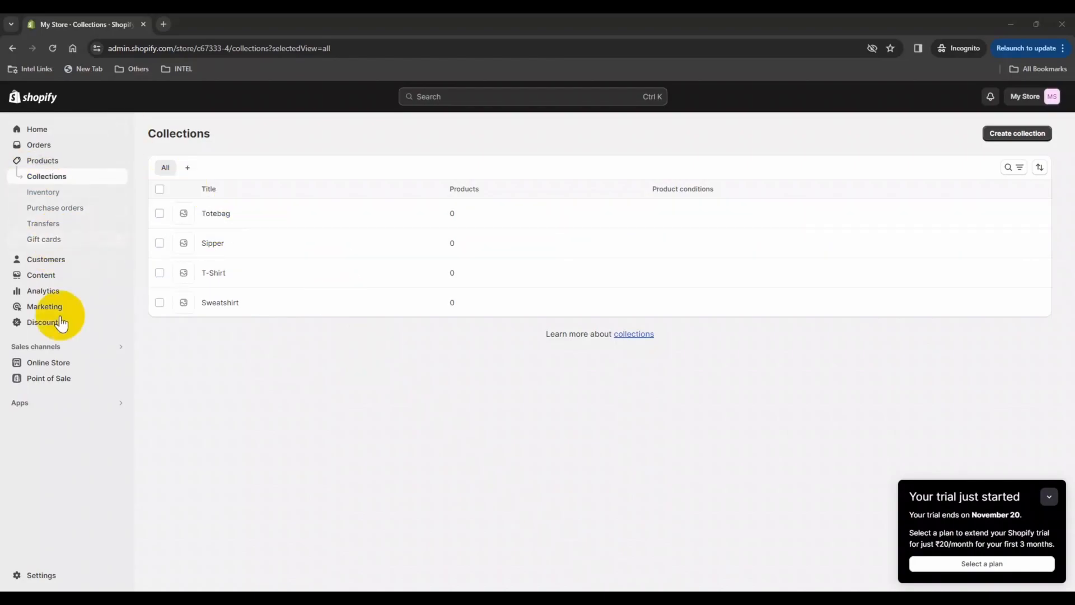
Add the Men Sweatshirt and Women Sweatshirt products together to the Sweatshirt collection and save the assignment
left_click(49, 161)
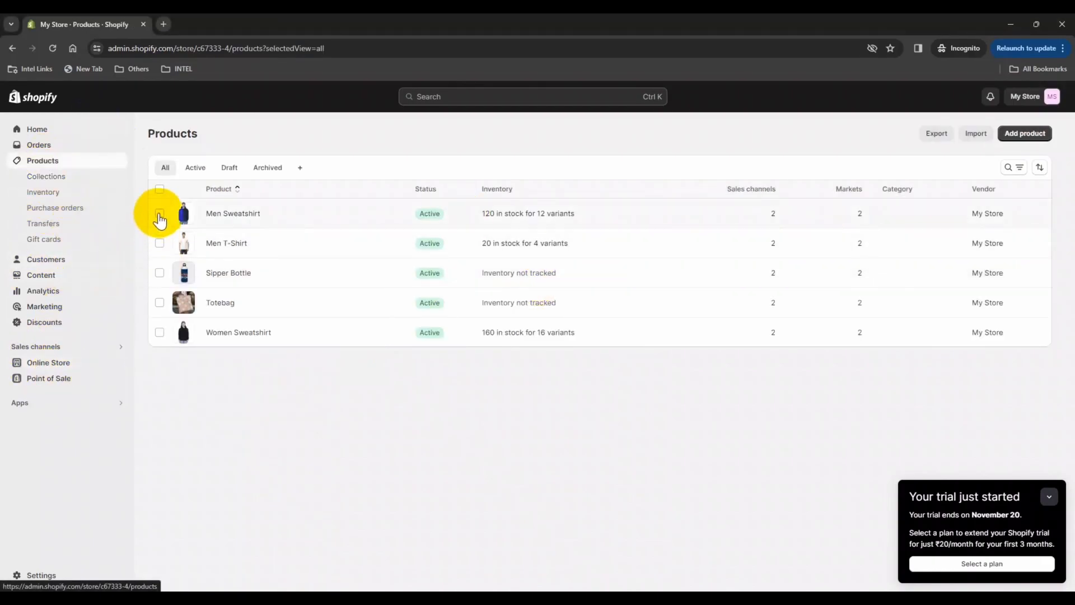
left_click(159, 213)
left_click(160, 332)
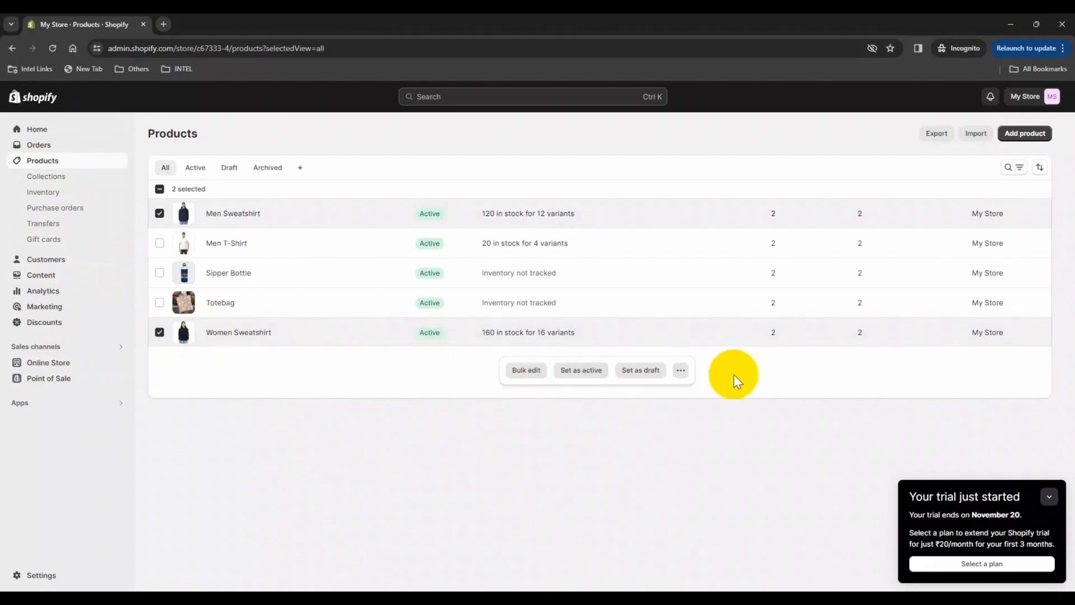
left_click(681, 372)
left_click(609, 326)
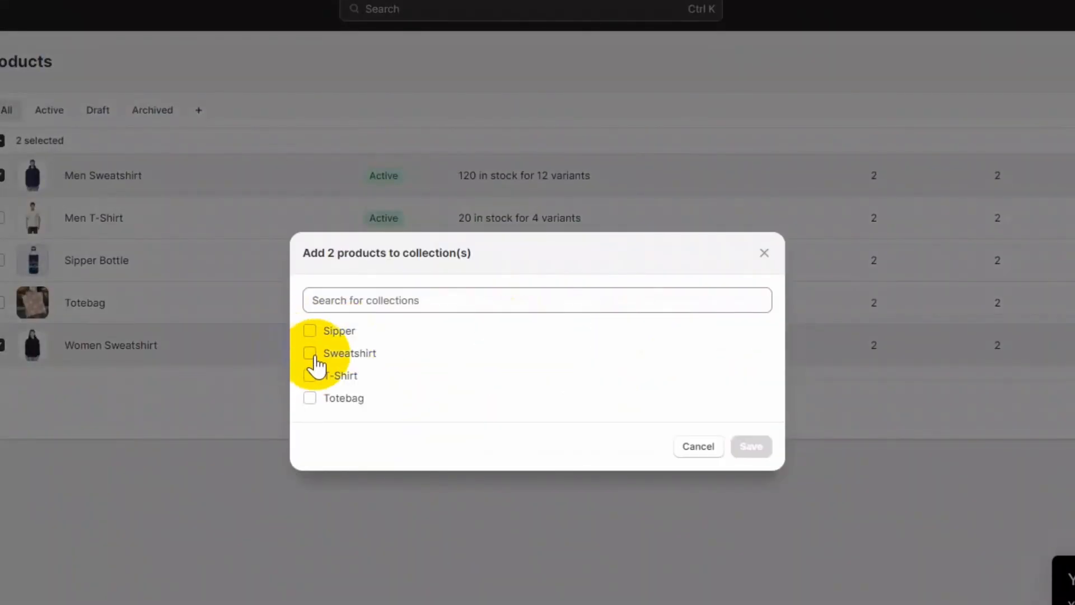
left_click(310, 354)
left_click(753, 481)
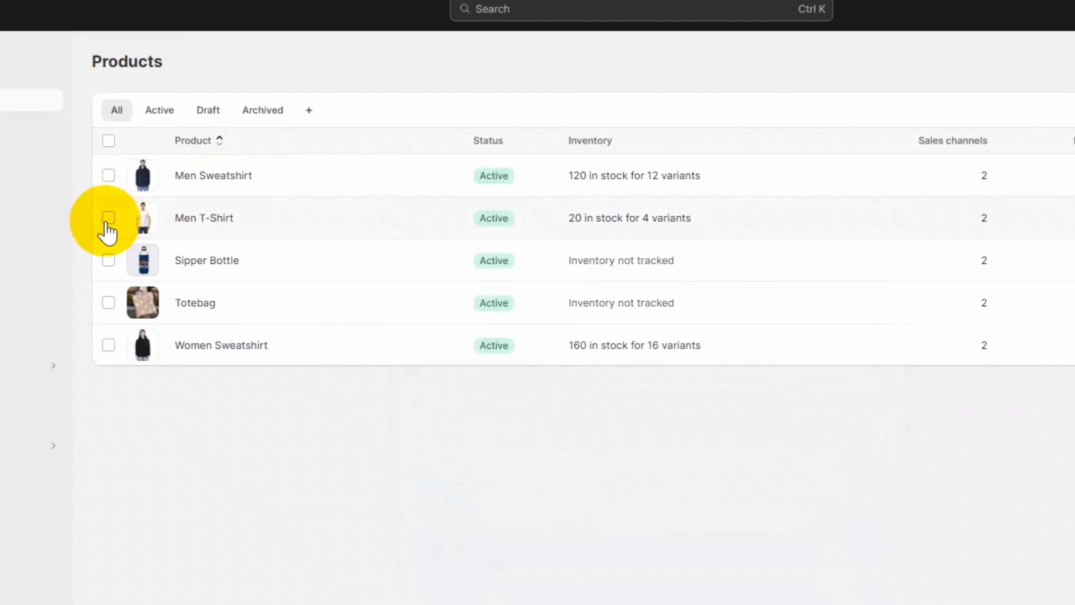
Add the Men T-Shirt product to the T-Shirt collection and save the assignment
left_click(108, 218)
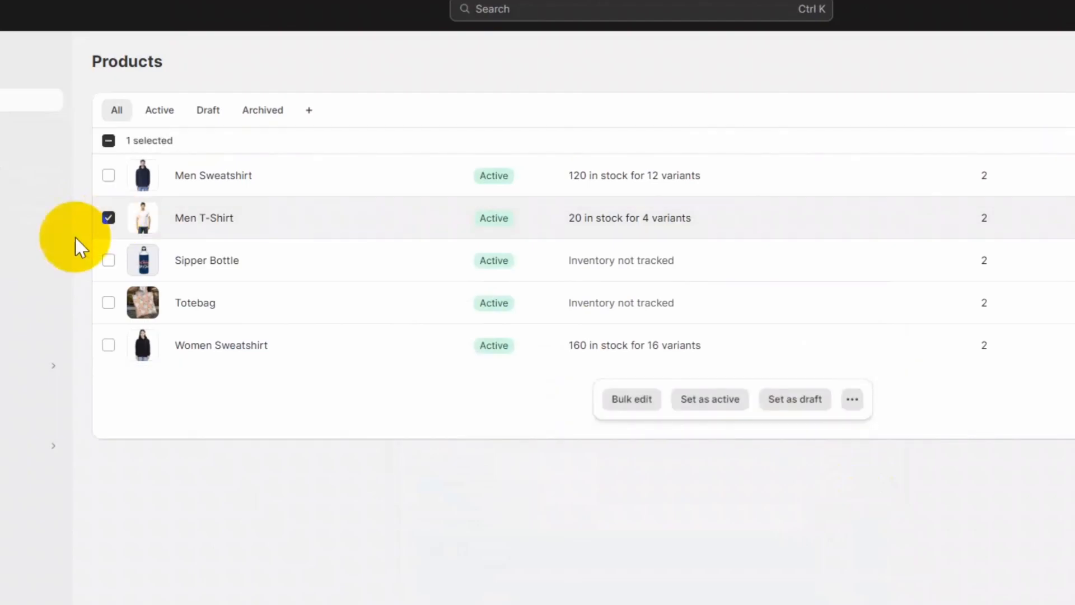
left_click(850, 402)
left_click(747, 336)
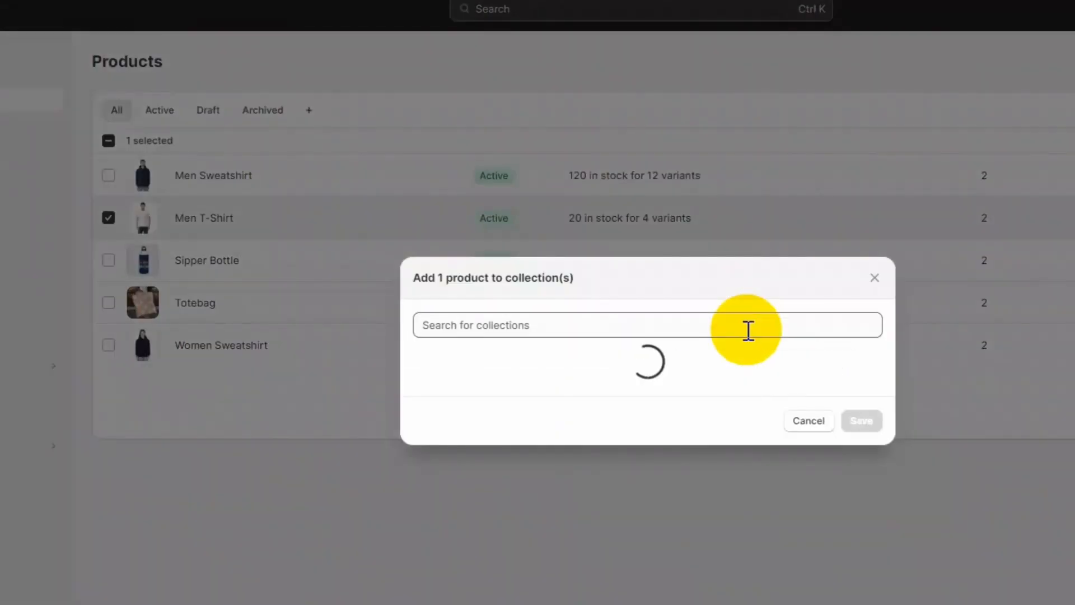
left_click(420, 375)
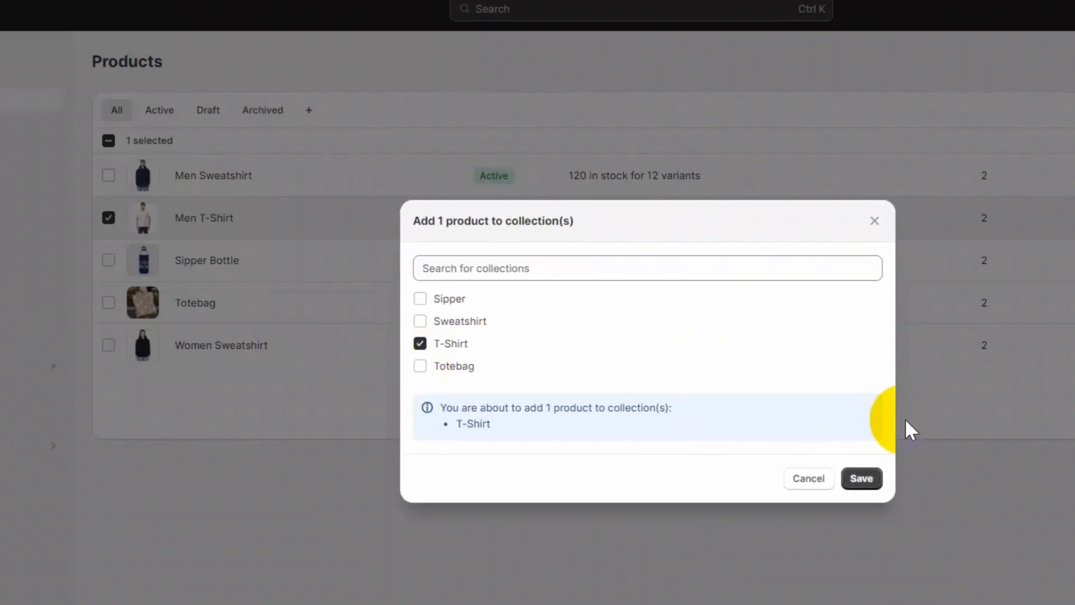
left_click(859, 479)
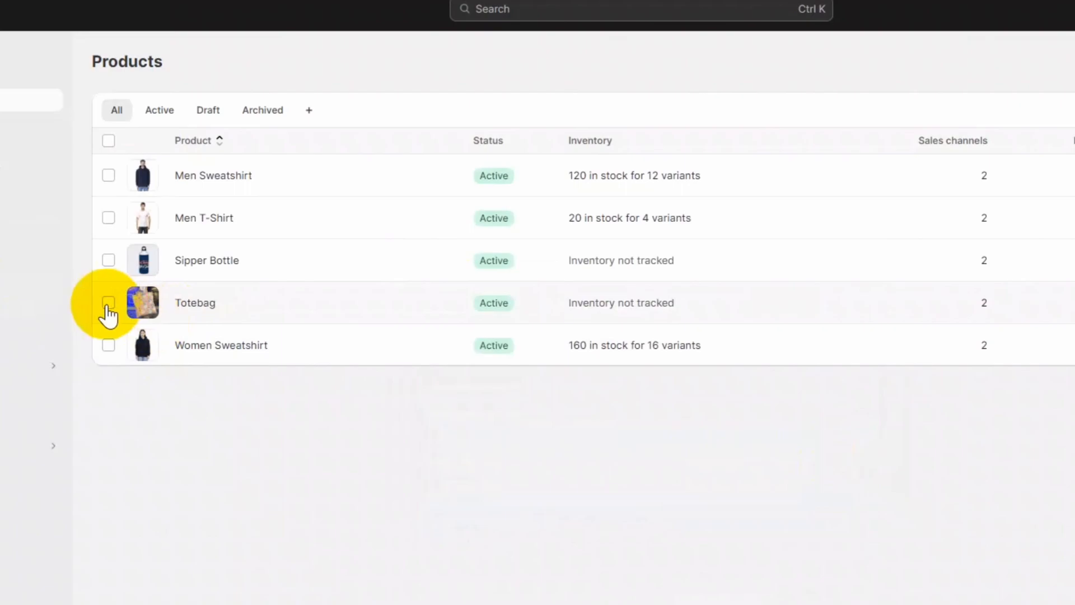
Add the Totebag product to the Totebag collection and save the assignment
left_click(108, 302)
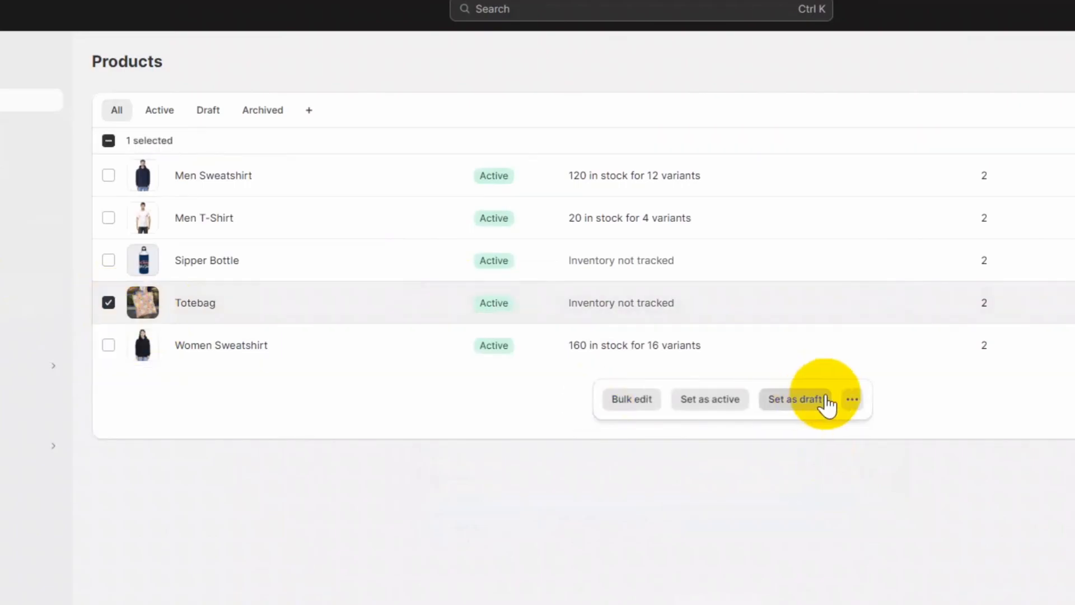
left_click(852, 399)
left_click(762, 336)
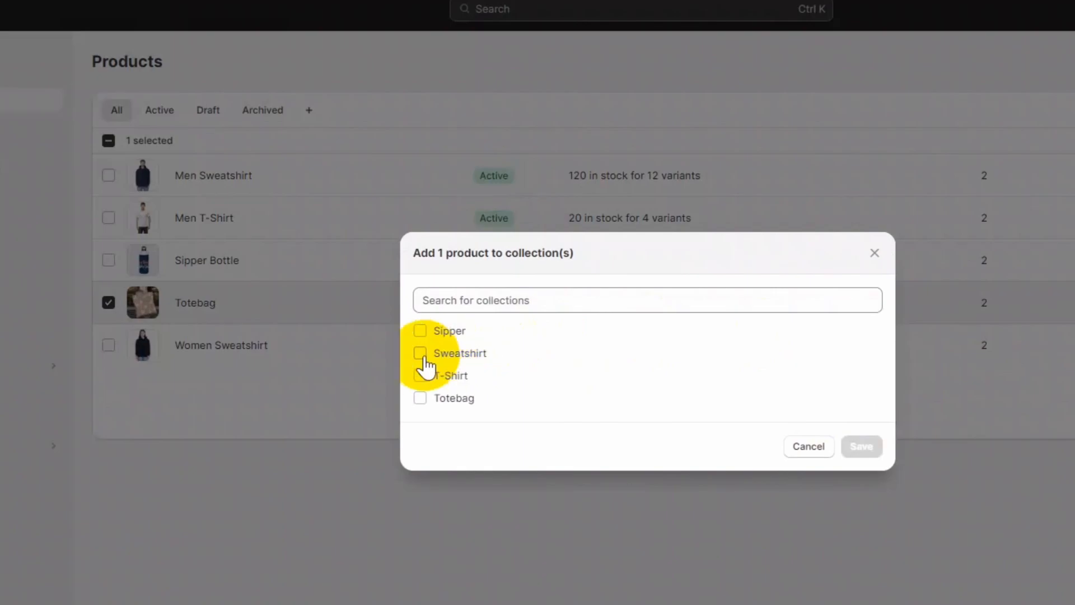
left_click(421, 399)
left_click(868, 485)
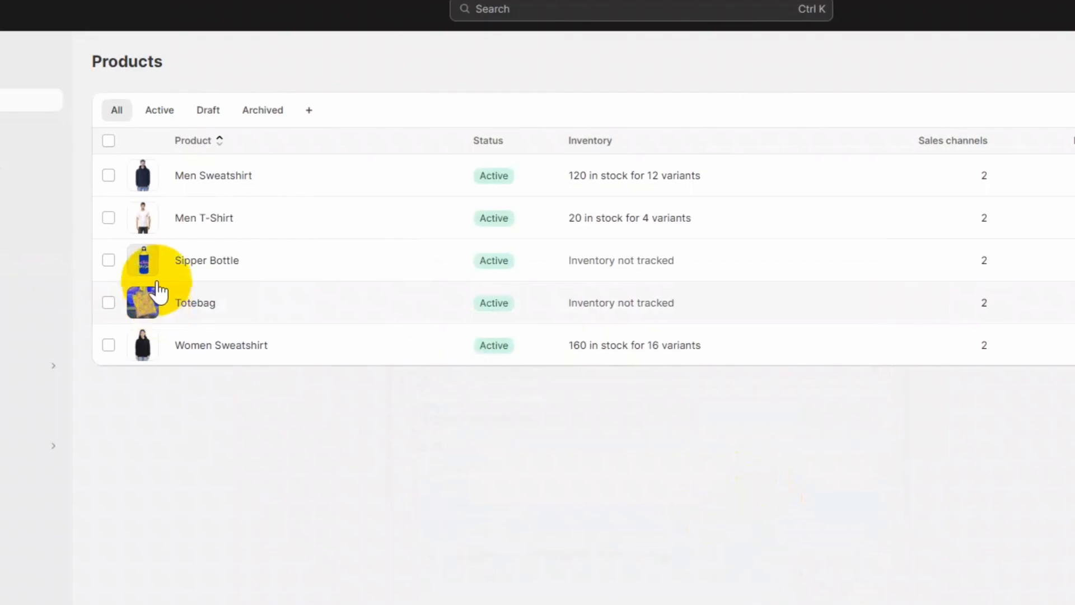
Add the Sipper Bottle product to the Sipper collection and save the assignment
left_click(108, 261)
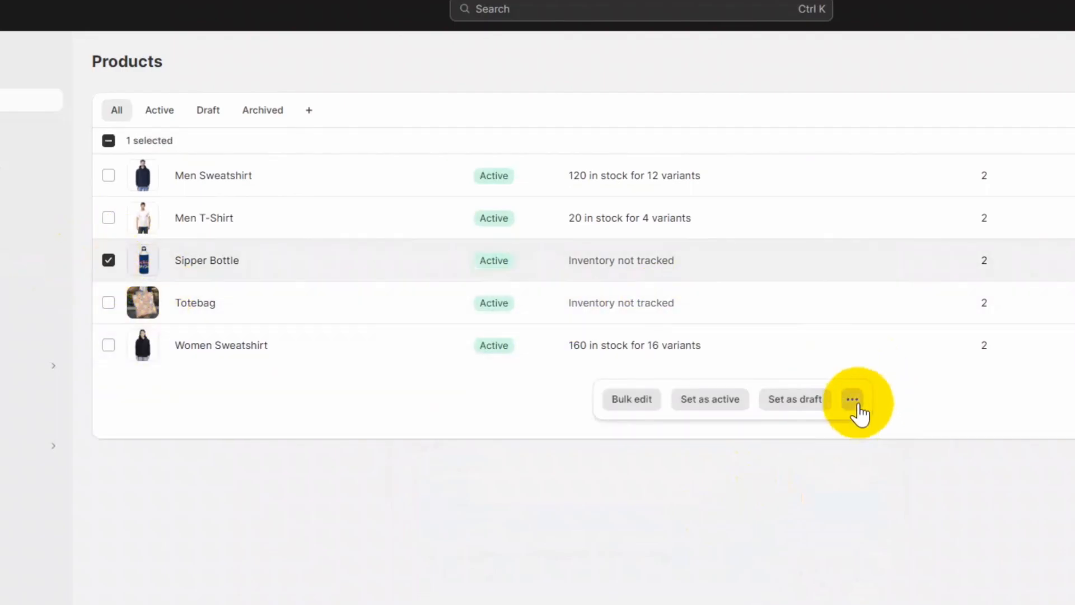
left_click(852, 398)
left_click(761, 336)
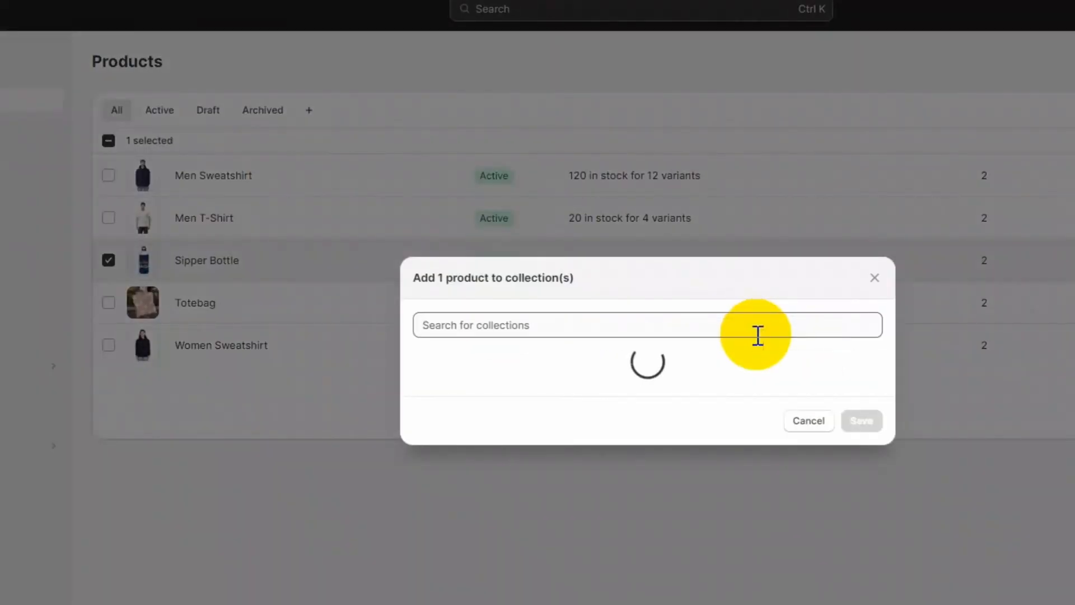
left_click(419, 331)
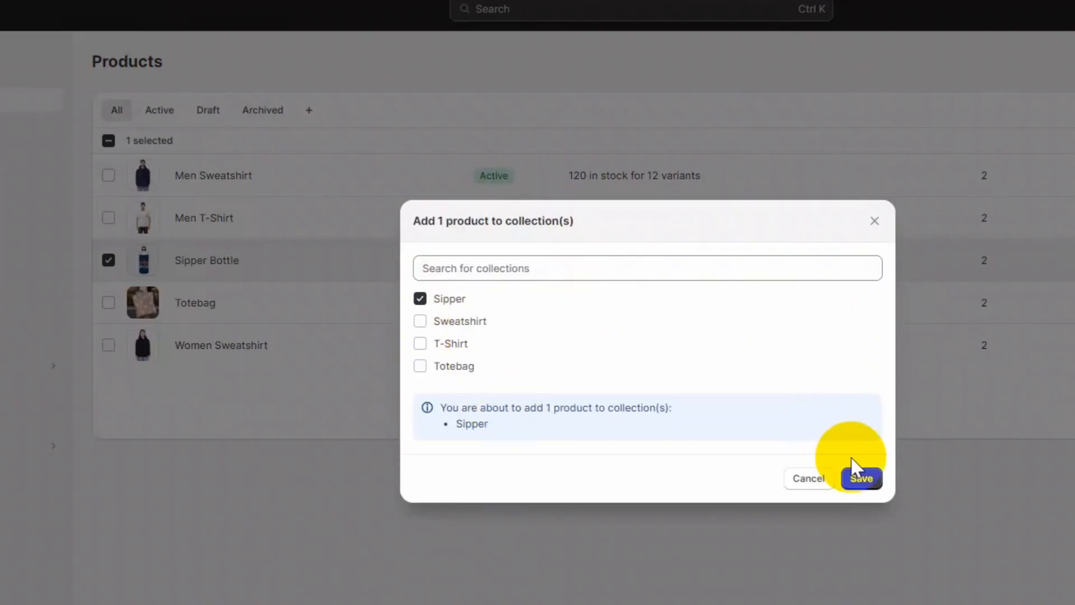
left_click(862, 479)
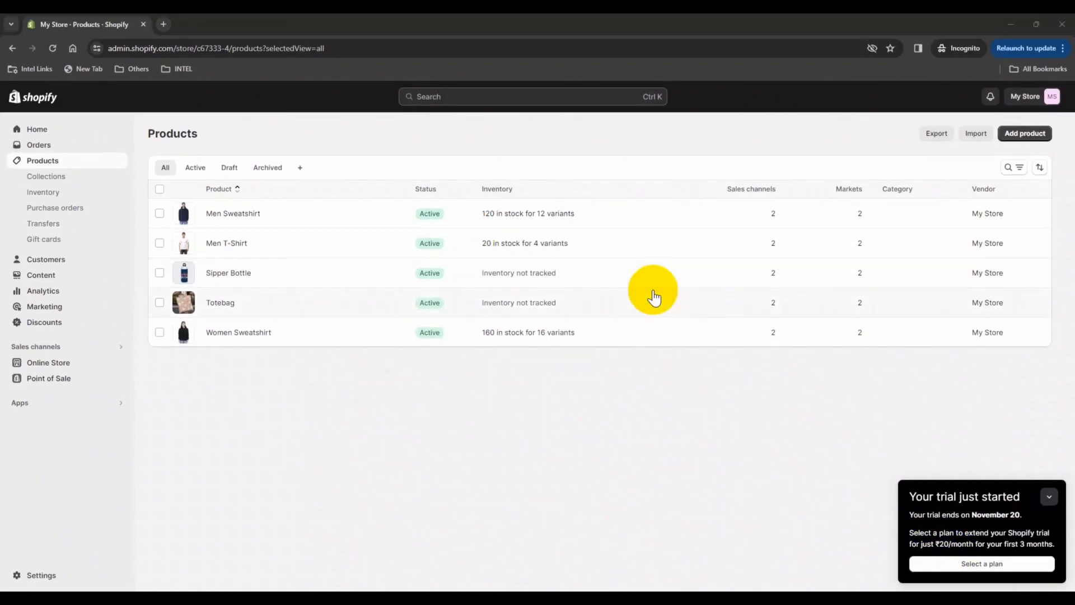
Open the online store's current Spotlight theme for customization and dismiss the third-party cookies notice
left_click(55, 363)
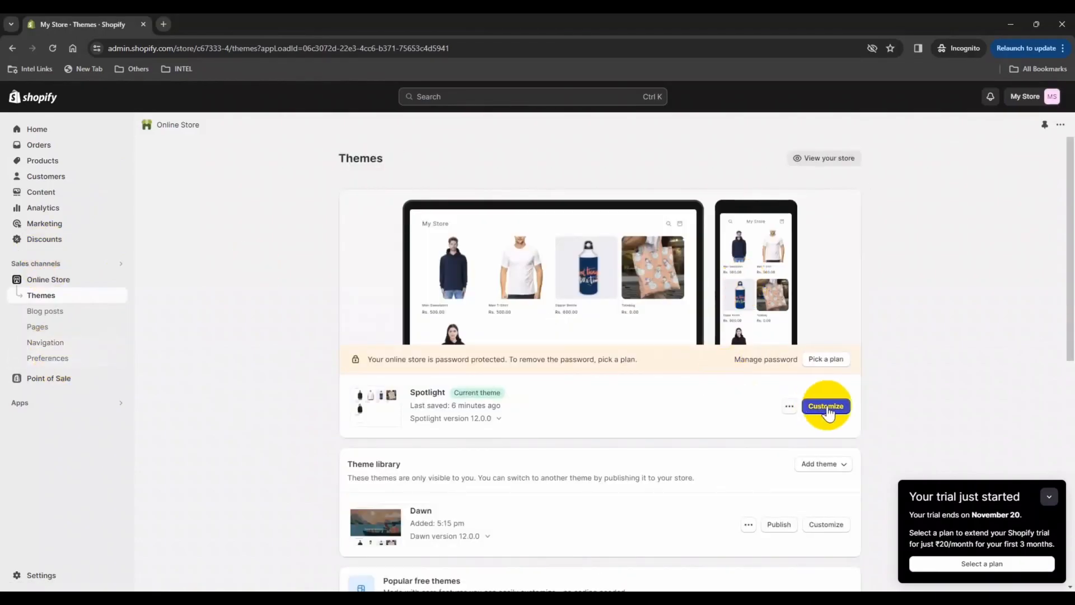
left_click(826, 406)
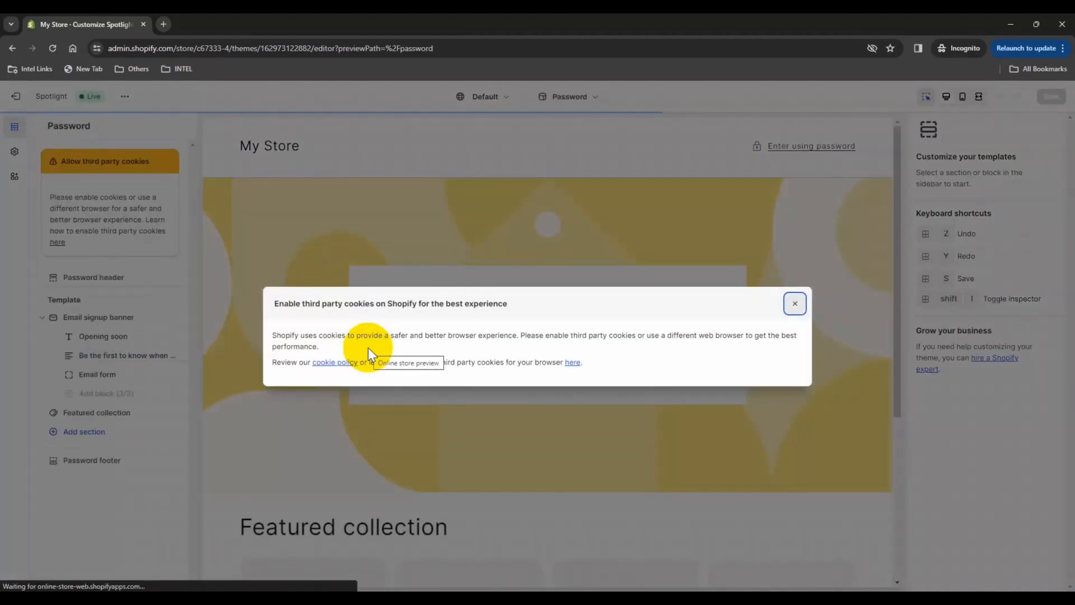
left_click(794, 303)
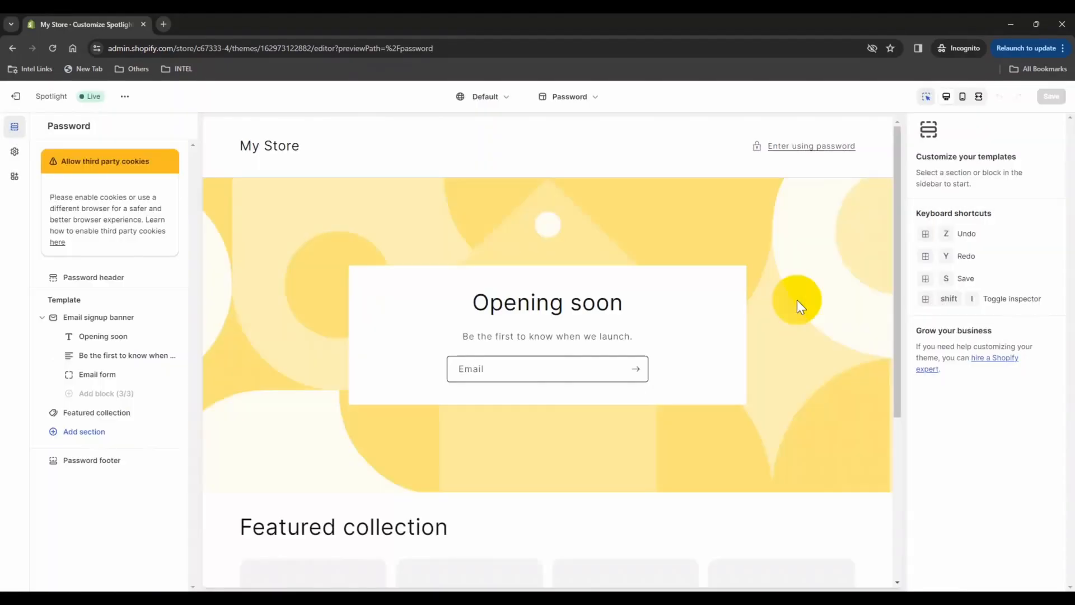
Add a Collection list section between the email signup banner and the Featured collection section
scroll(632, 415, "down", 3)
left_click(547, 326)
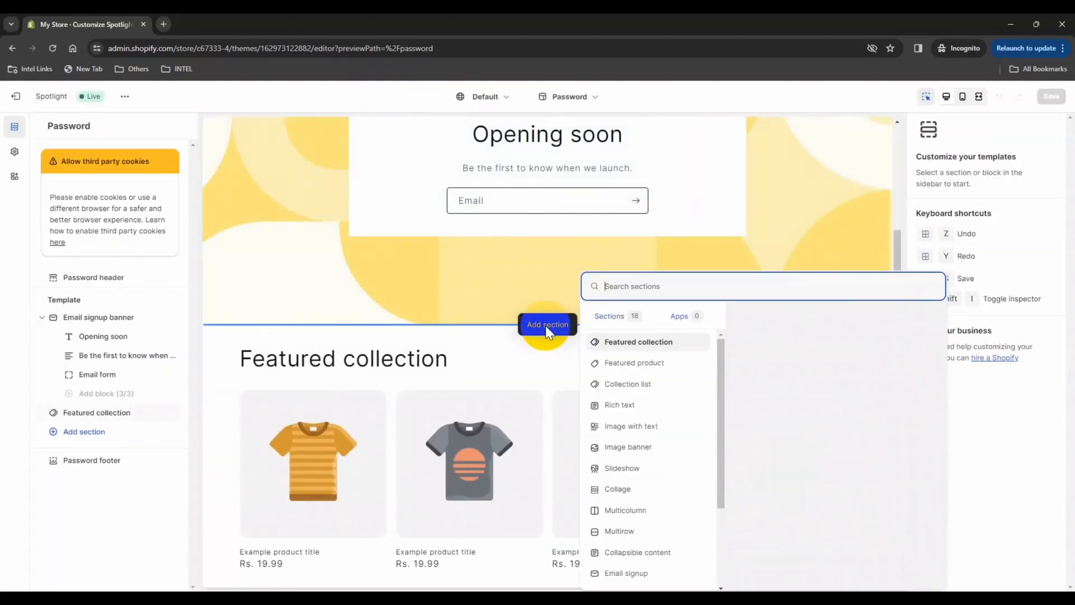
left_click(616, 381)
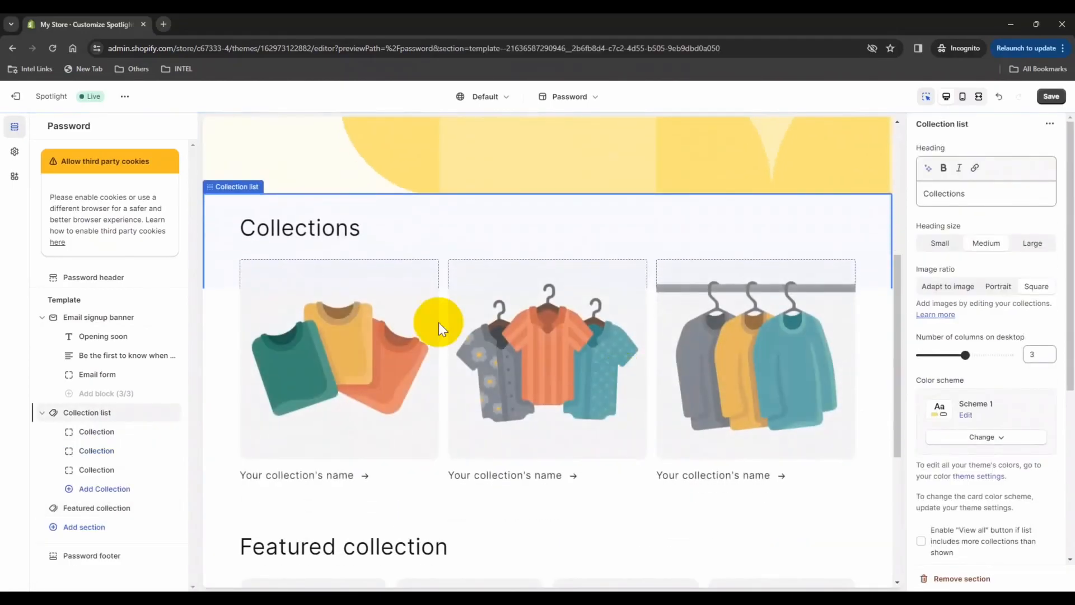
Assign the Sweatshirt collection to the first block of the Collection list section
left_click(354, 351)
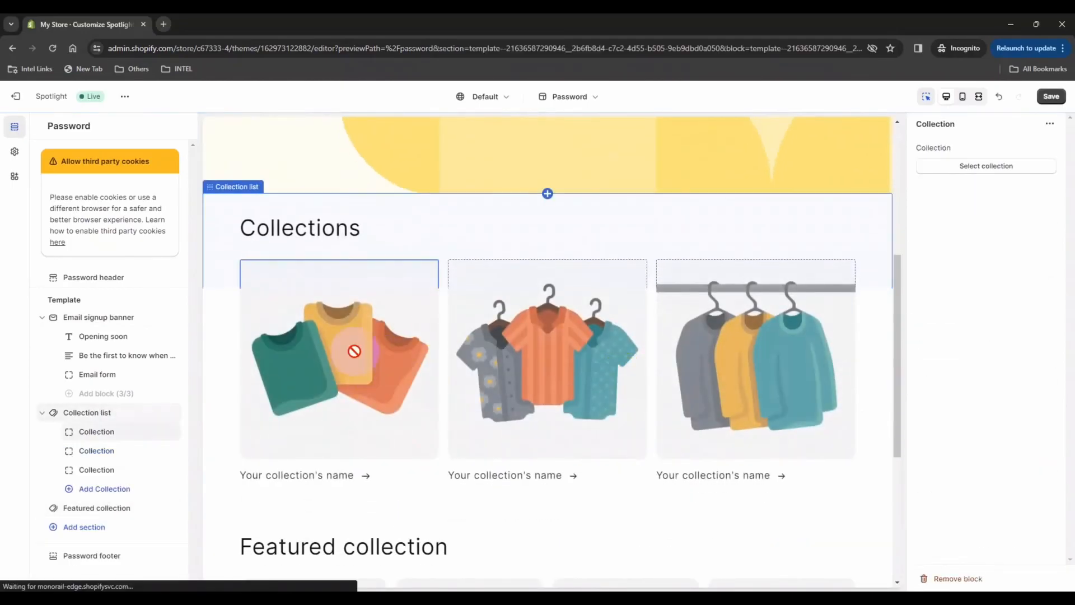
left_click(979, 168)
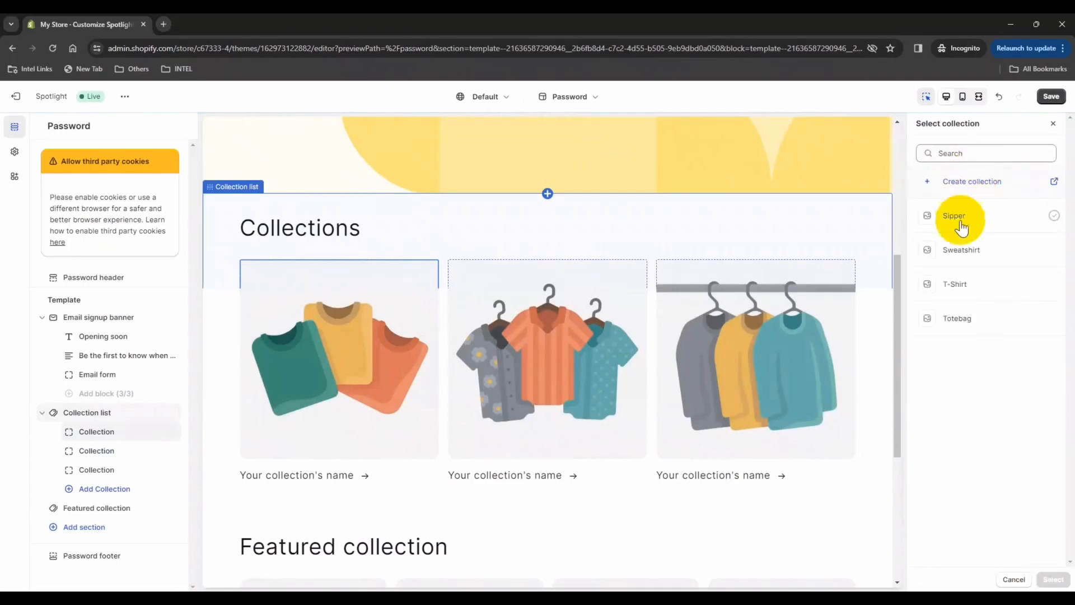
left_click(936, 263)
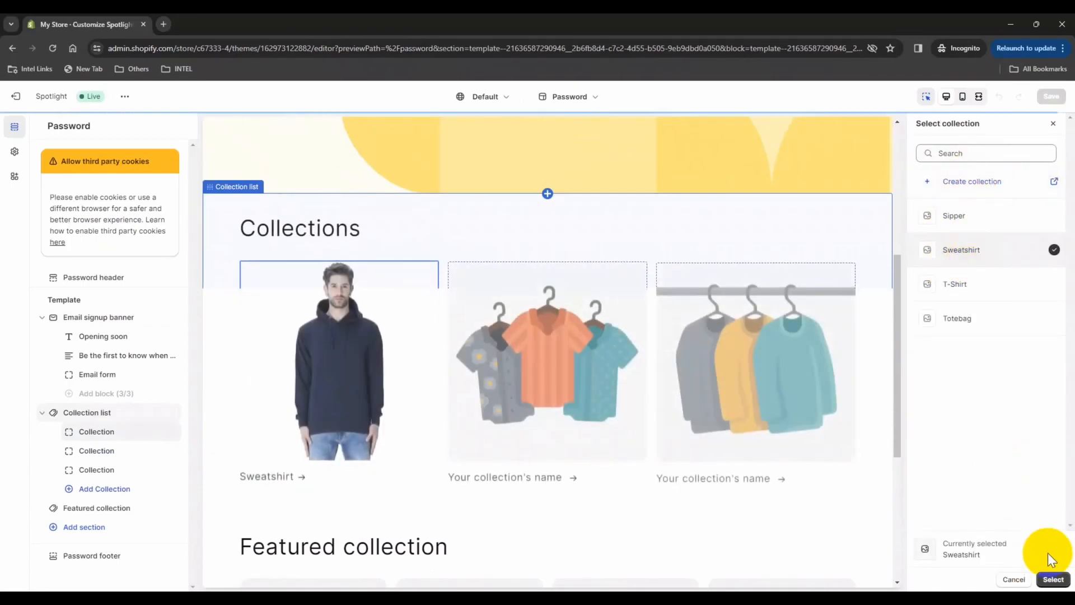
left_click(1053, 580)
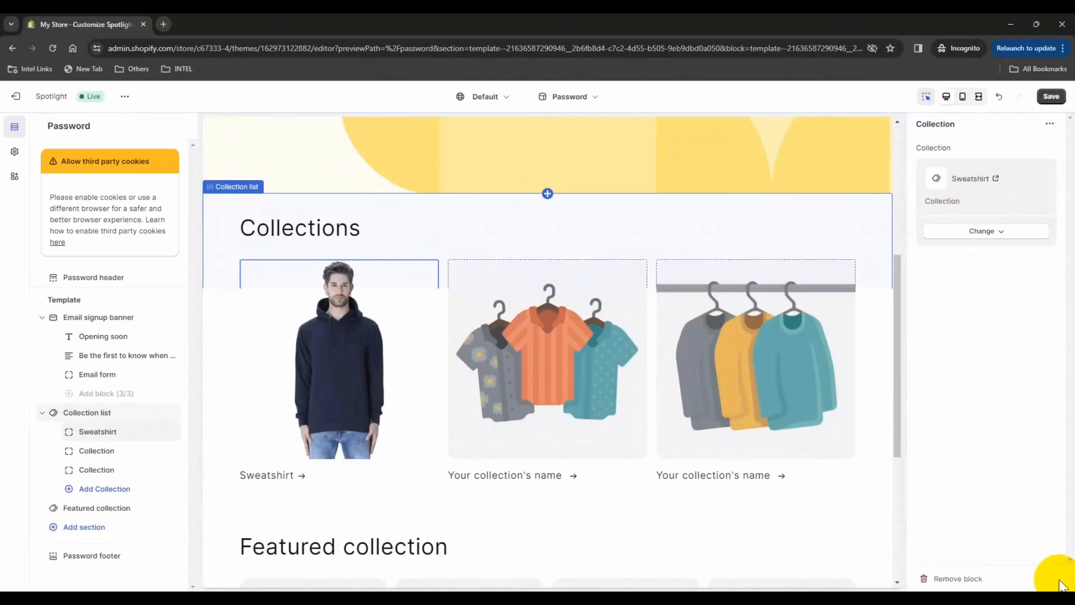
Assign the T-Shirt collection to the second block of the Collection list section
left_click(540, 354)
left_click(956, 167)
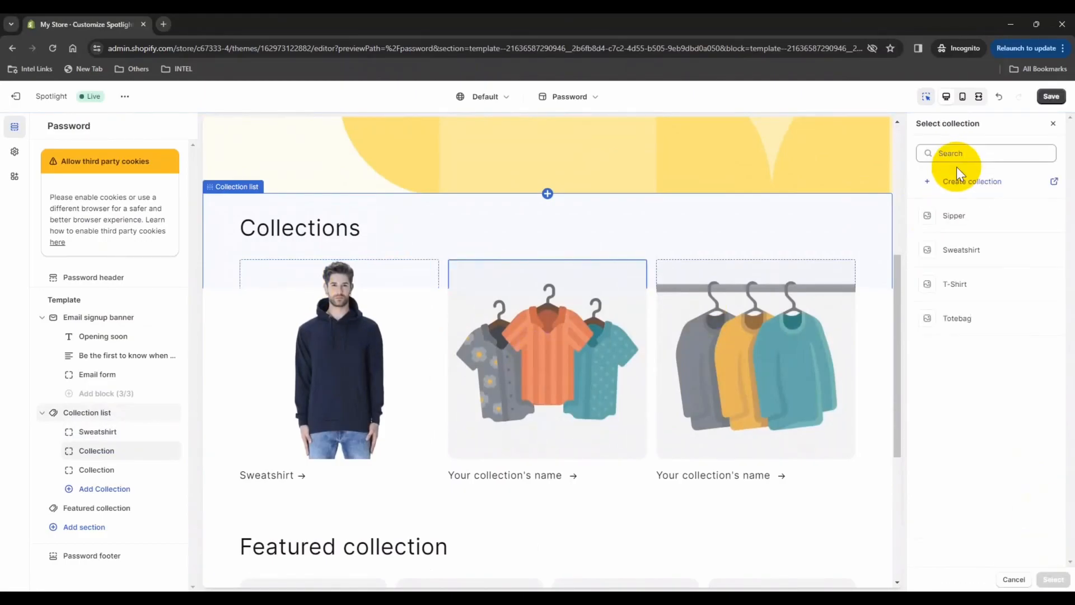
left_click(949, 285)
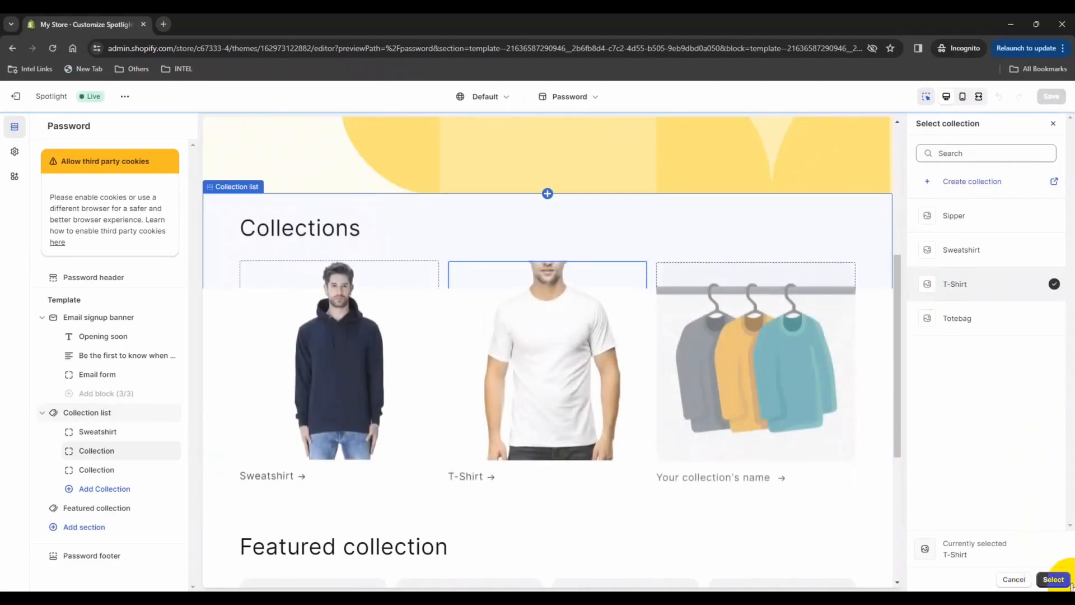
left_click(1055, 579)
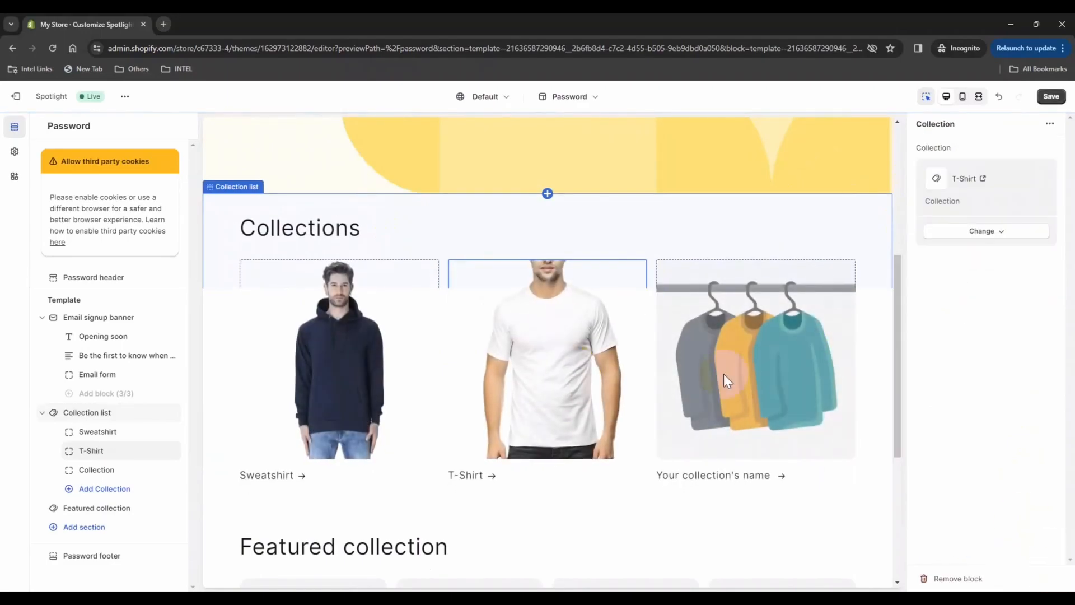
Assign the Sipper collection to the third block of the Collection list section
left_click(757, 343)
left_click(958, 167)
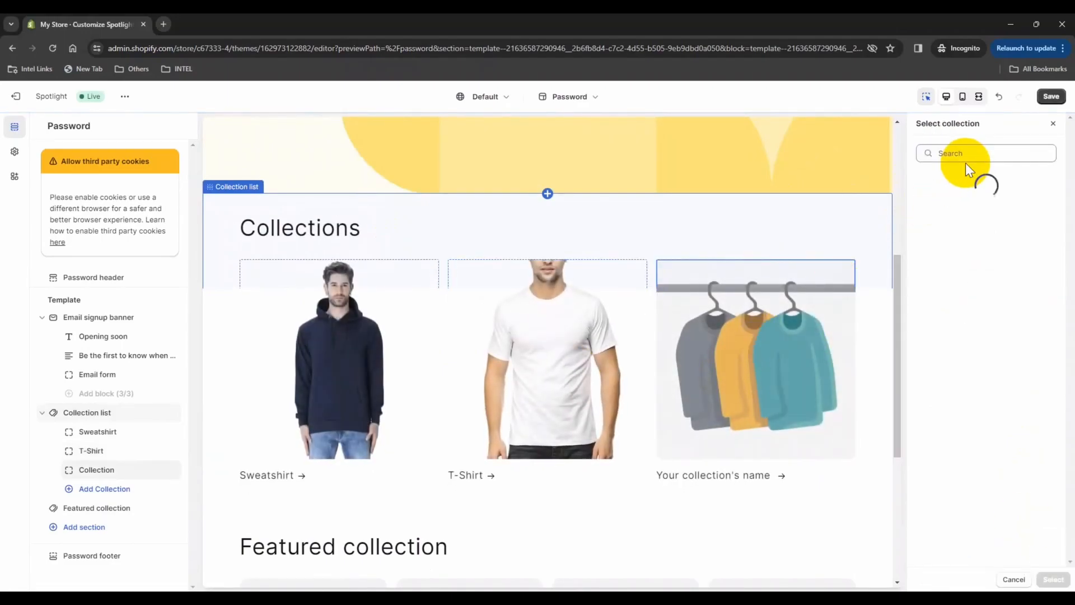
left_click(951, 216)
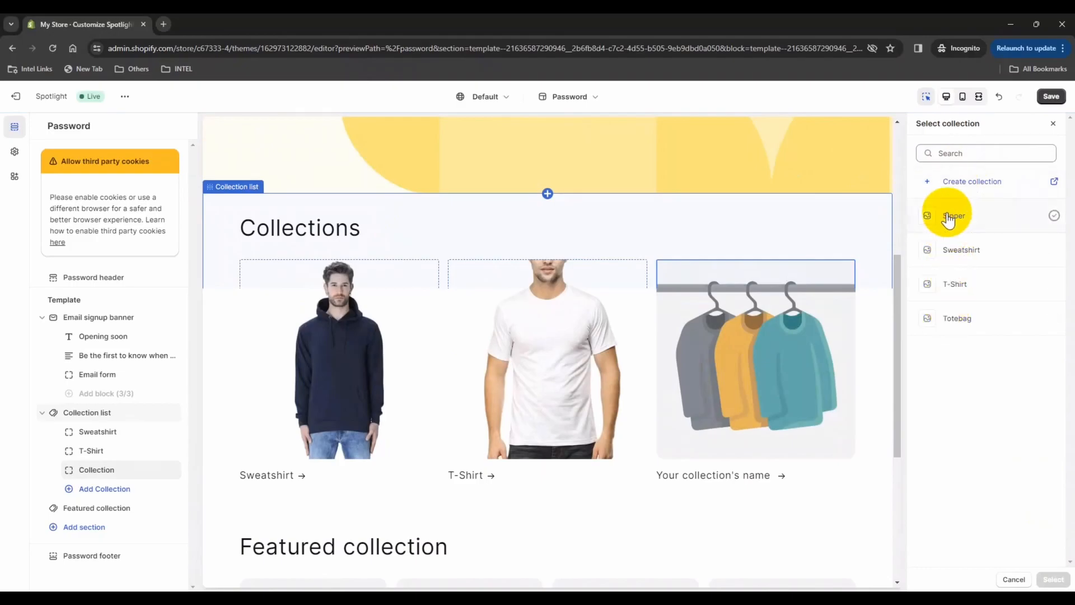
left_click(1053, 579)
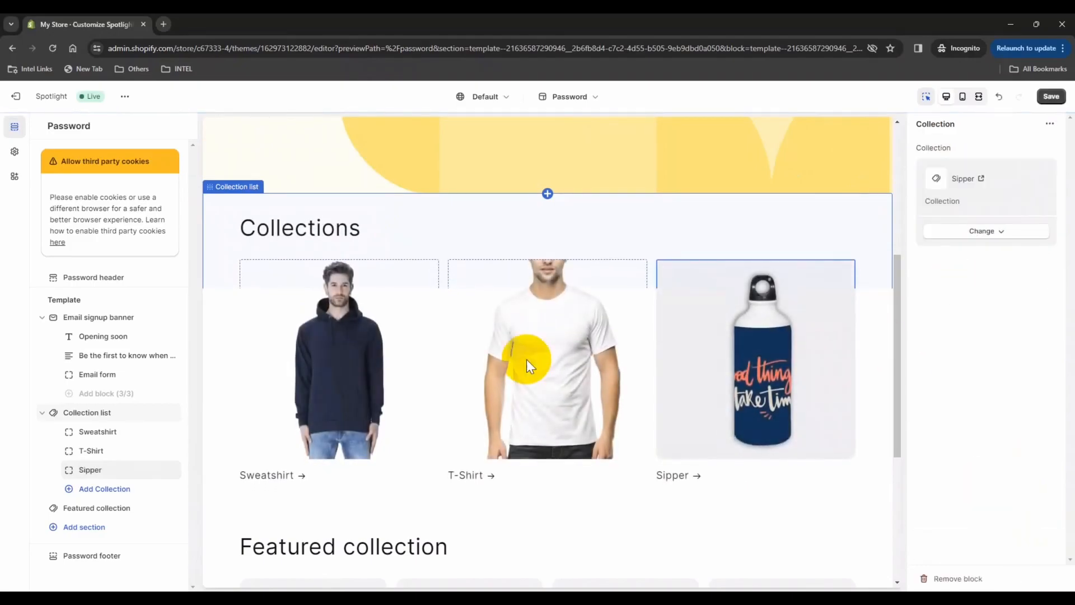
Add a fourth collection block to the Collection list section and assign the Totebag collection to it
left_click(107, 489)
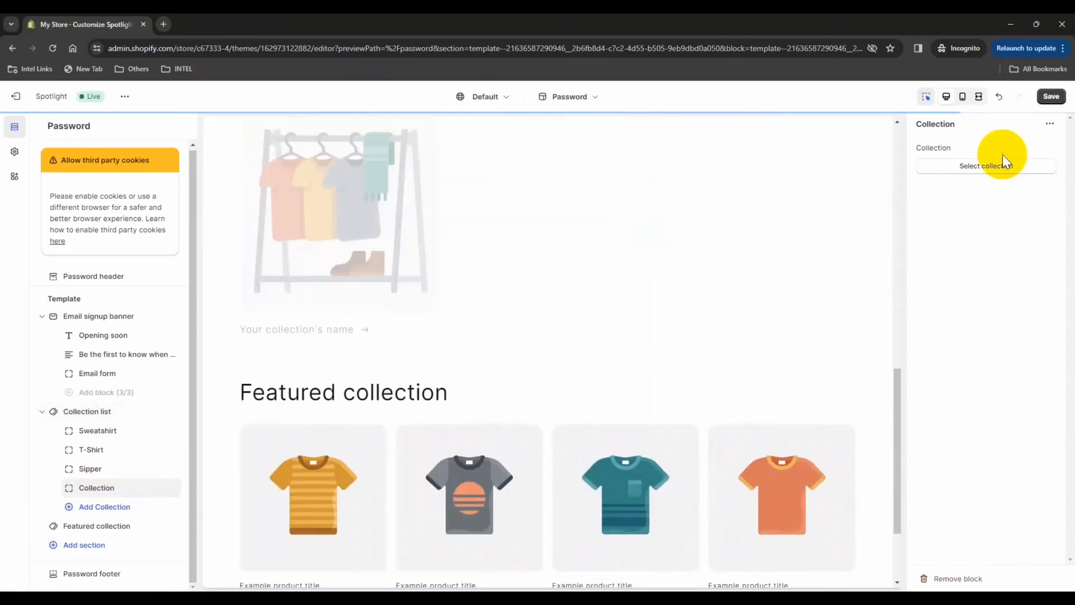
left_click(979, 168)
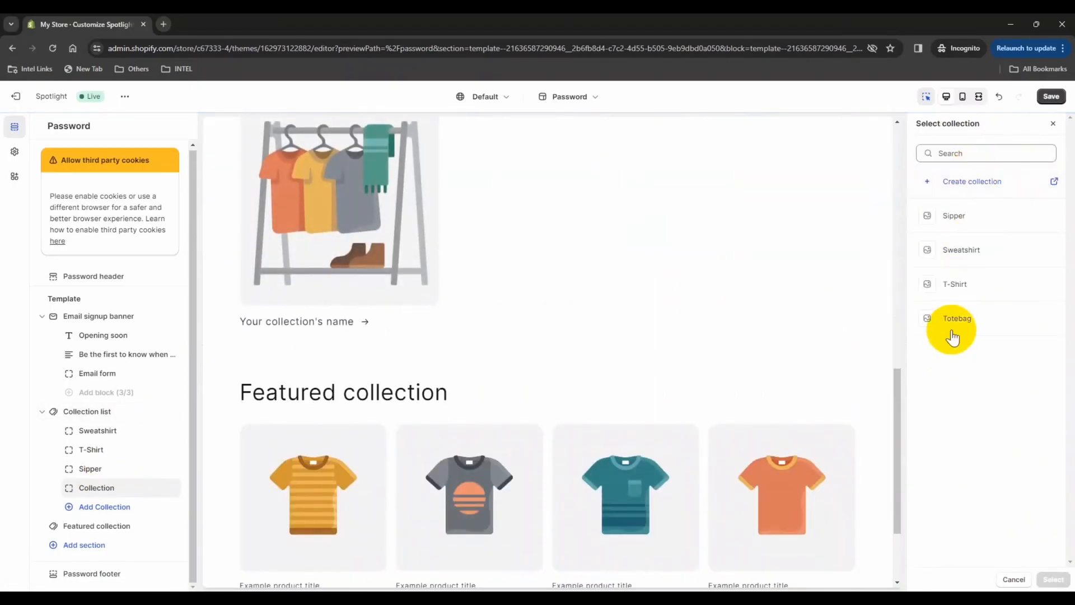
left_click(954, 322)
left_click(1053, 579)
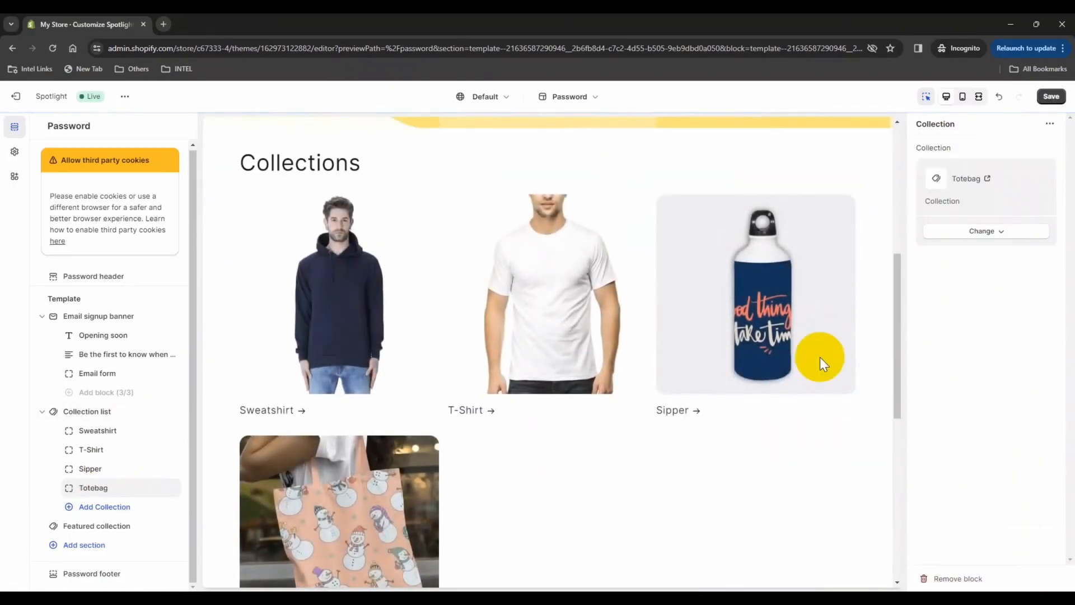
Set the Collection list section's number of columns on desktop to 2 and check the layout in the preview
left_click(95, 417)
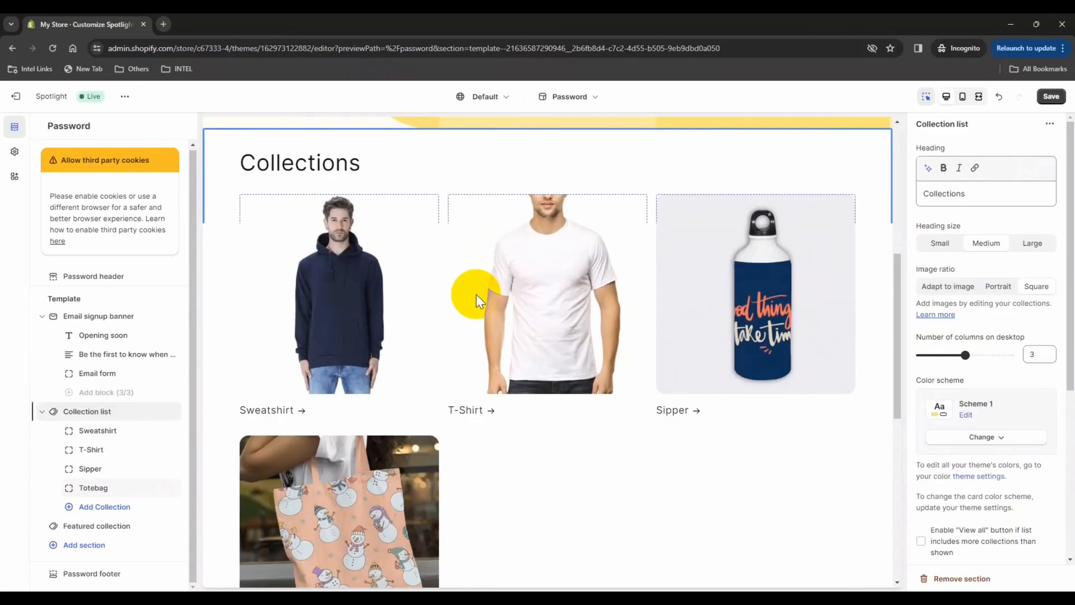
left_click(1050, 354)
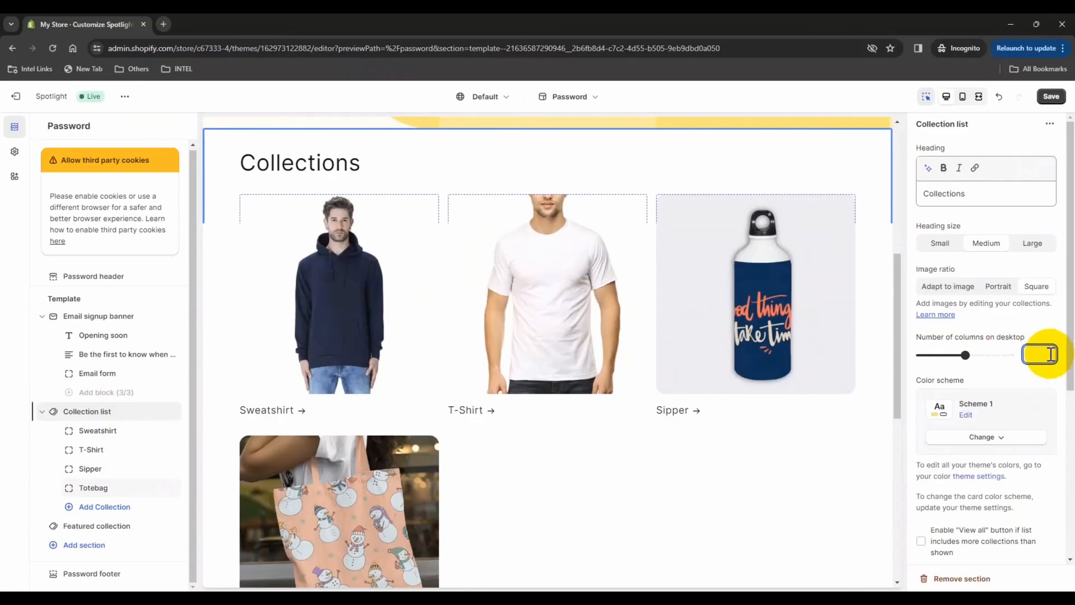
left_click(992, 368)
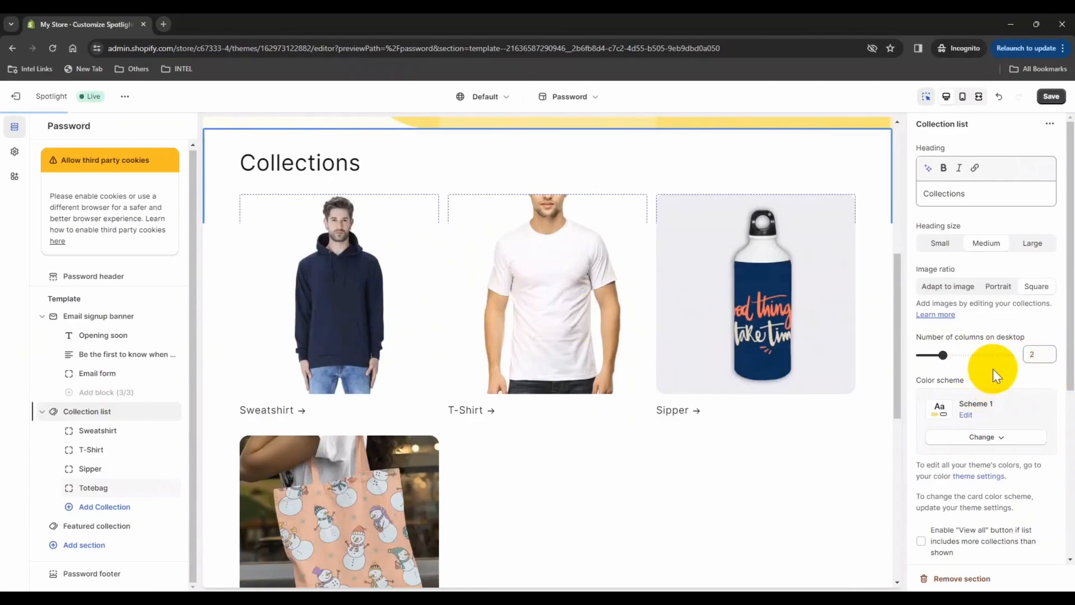
scroll(533, 320, "down", 5)
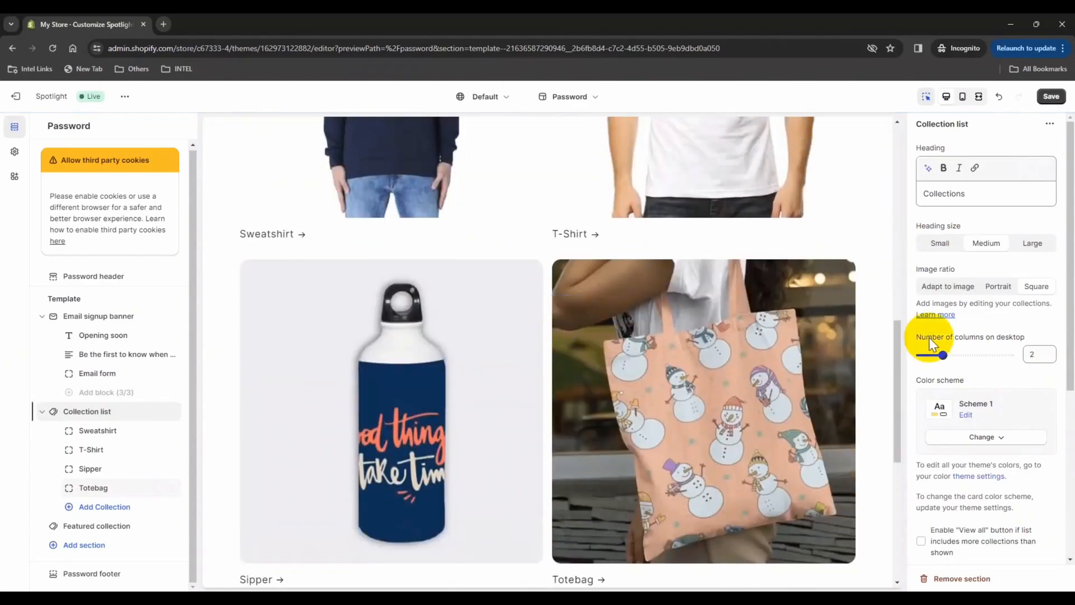
Set the Collection list section's number of columns on desktop to 1
left_click(1046, 353)
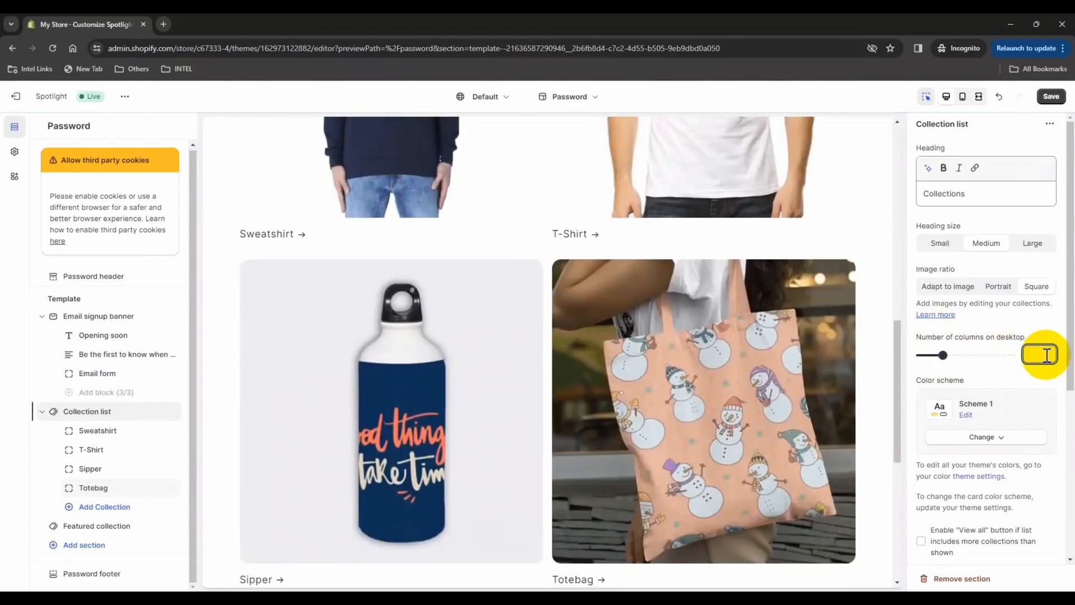
type("1")
left_click(963, 380)
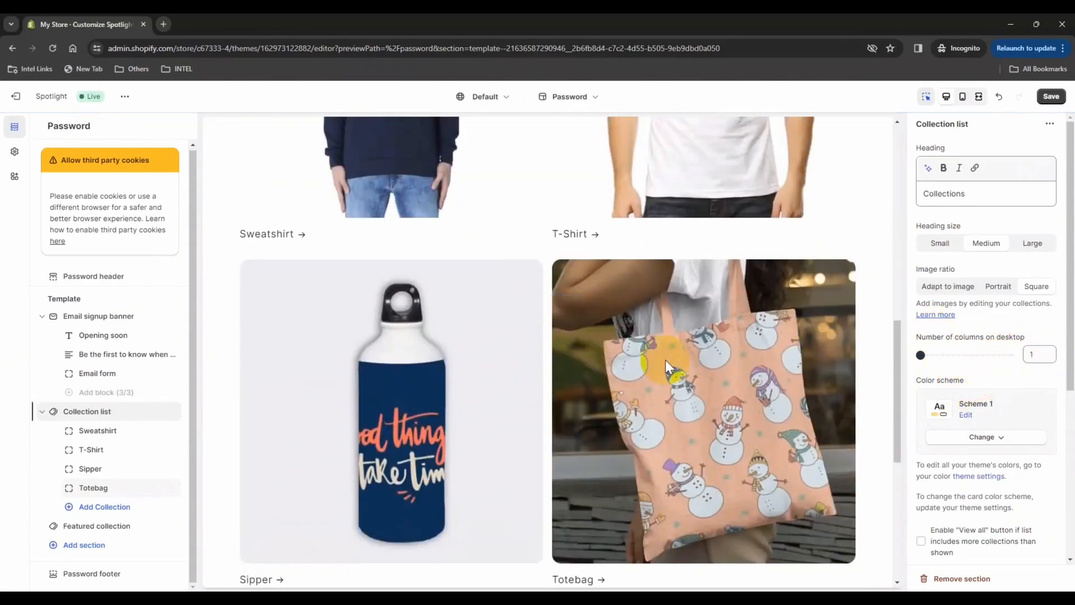
Check the one-column layout in the preview, and set the Collection list section's number of columns on desktop back to 2
scroll(637, 355, "down", 10)
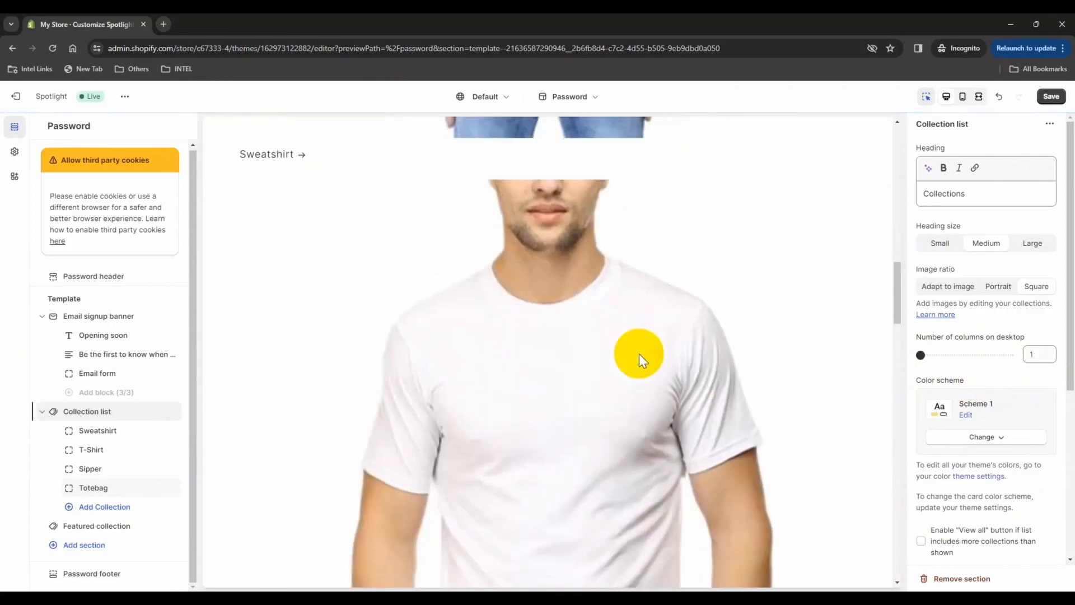
scroll(639, 354, "up", 5)
left_click(1042, 353)
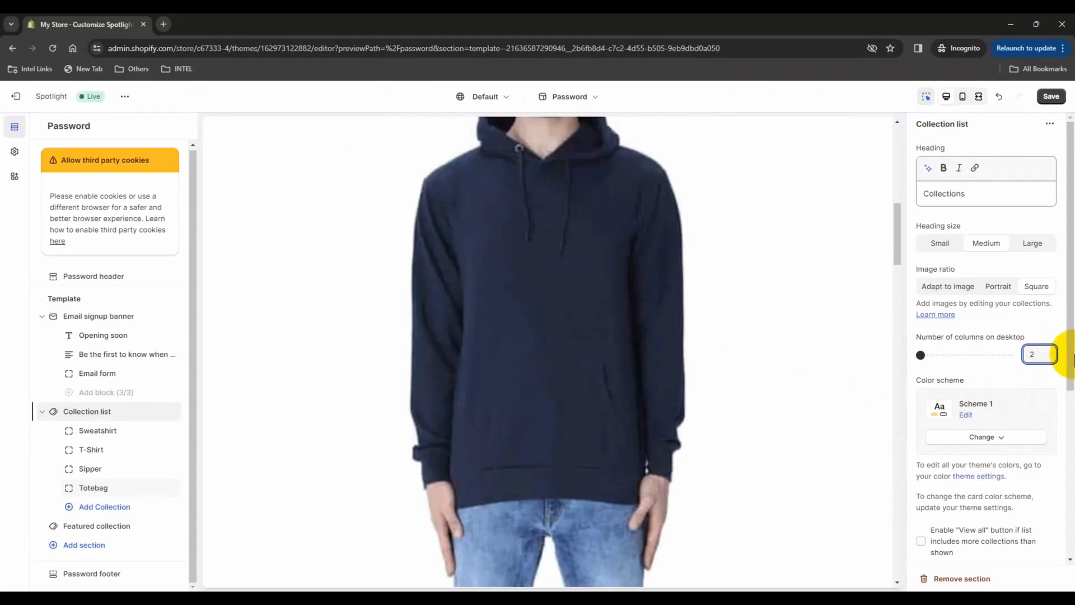
left_click(945, 355)
left_click(647, 387)
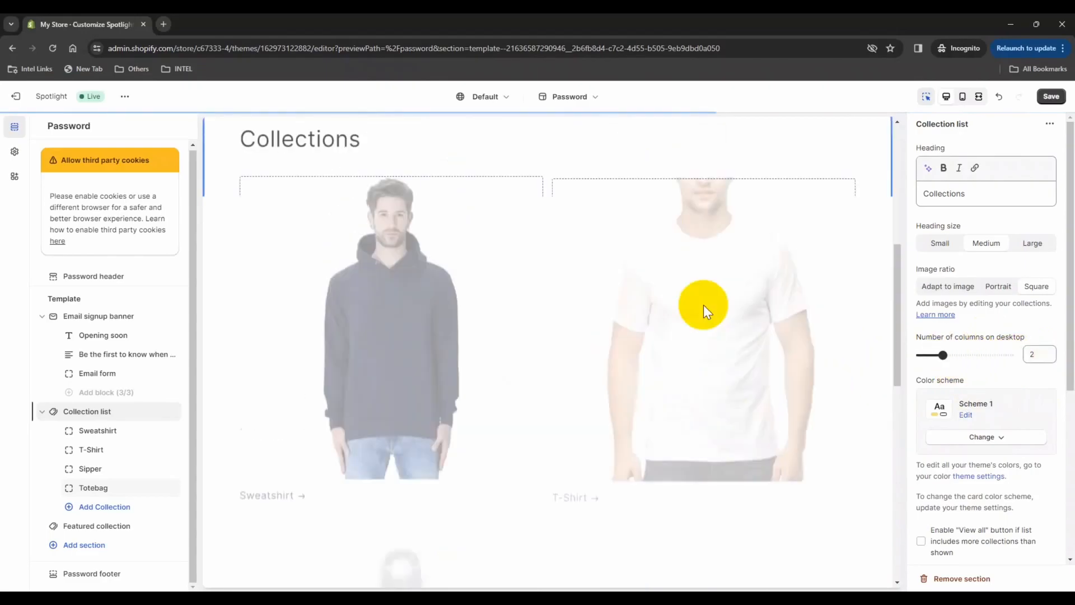
Change the Collection list section's color scheme to Scheme 5 and review all four collections in the preview
left_click(983, 437)
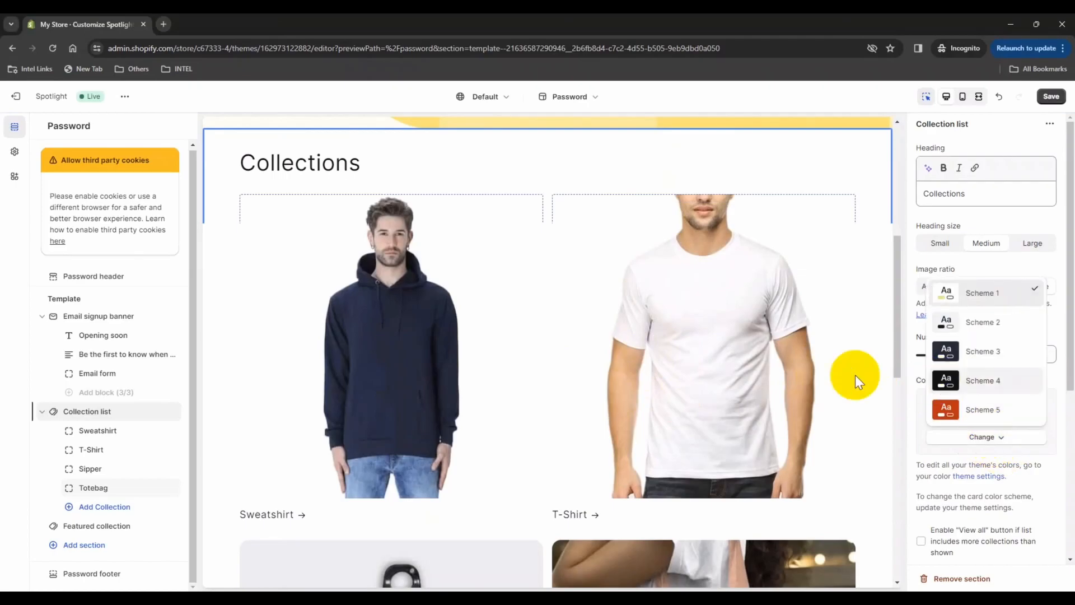
left_click(981, 409)
left_click(451, 352)
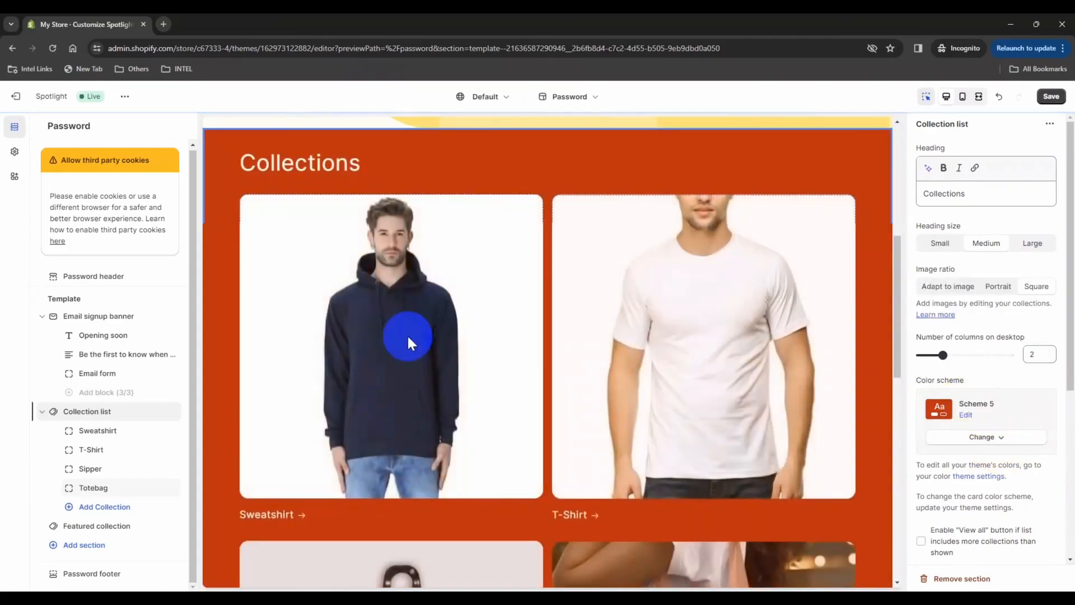
scroll(515, 324, "down", 6)
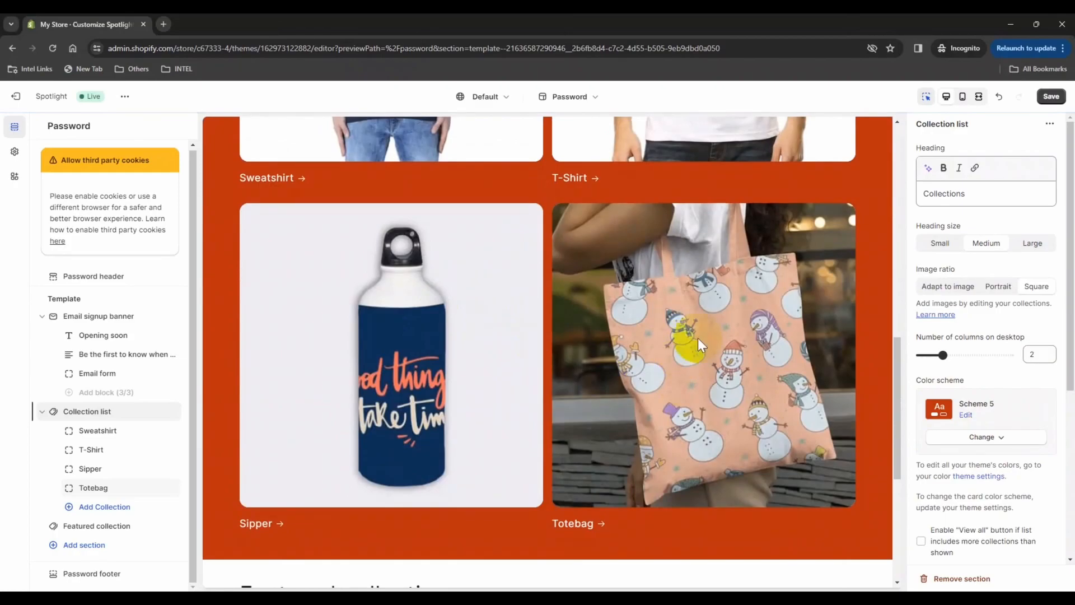
scroll(652, 338, "up", 8)
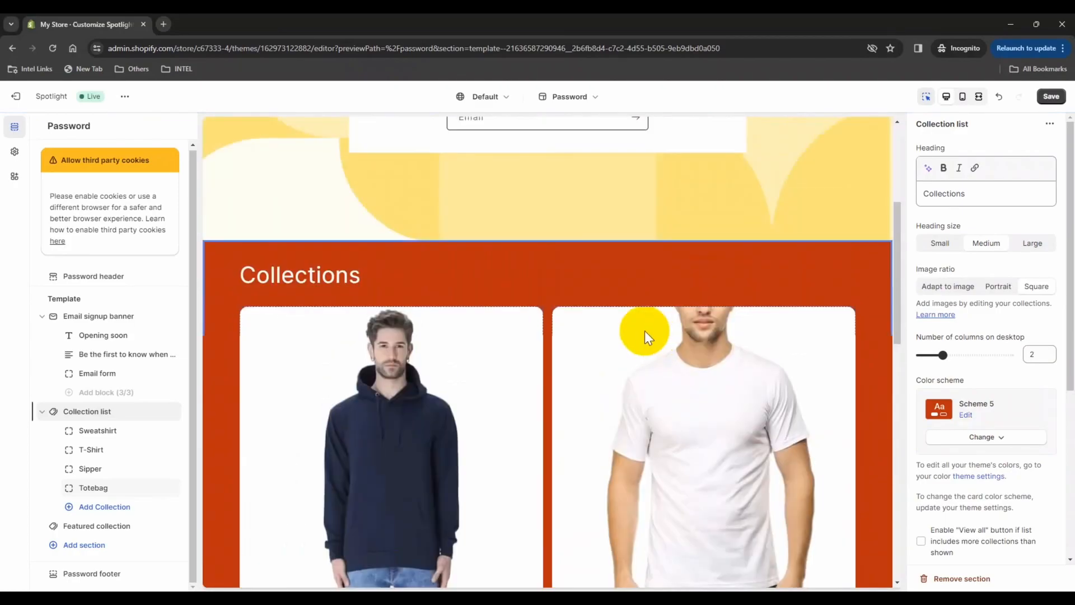
scroll(644, 330, "down", 5)
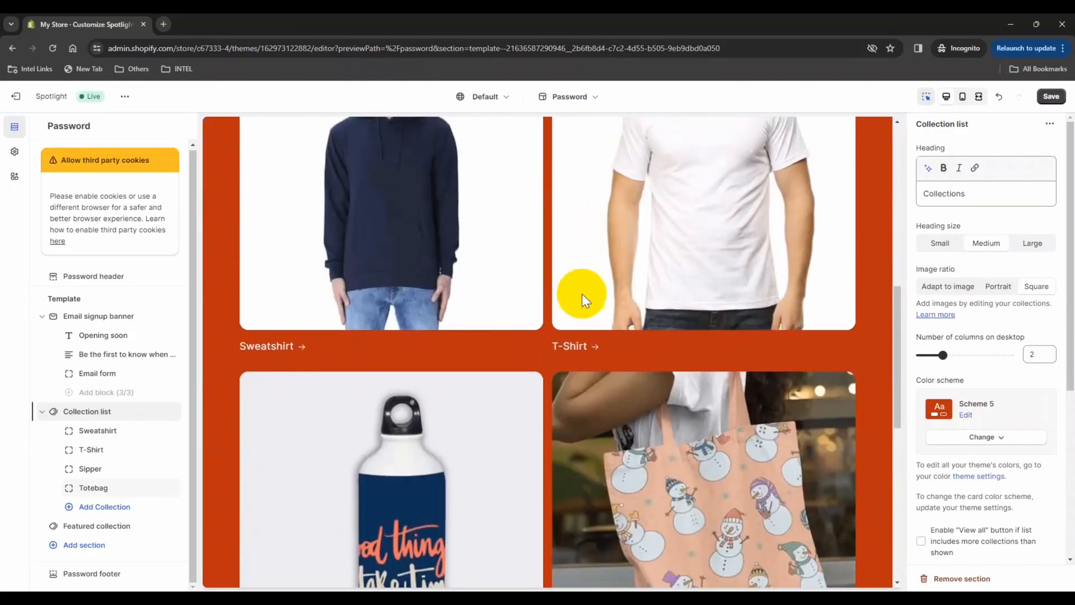